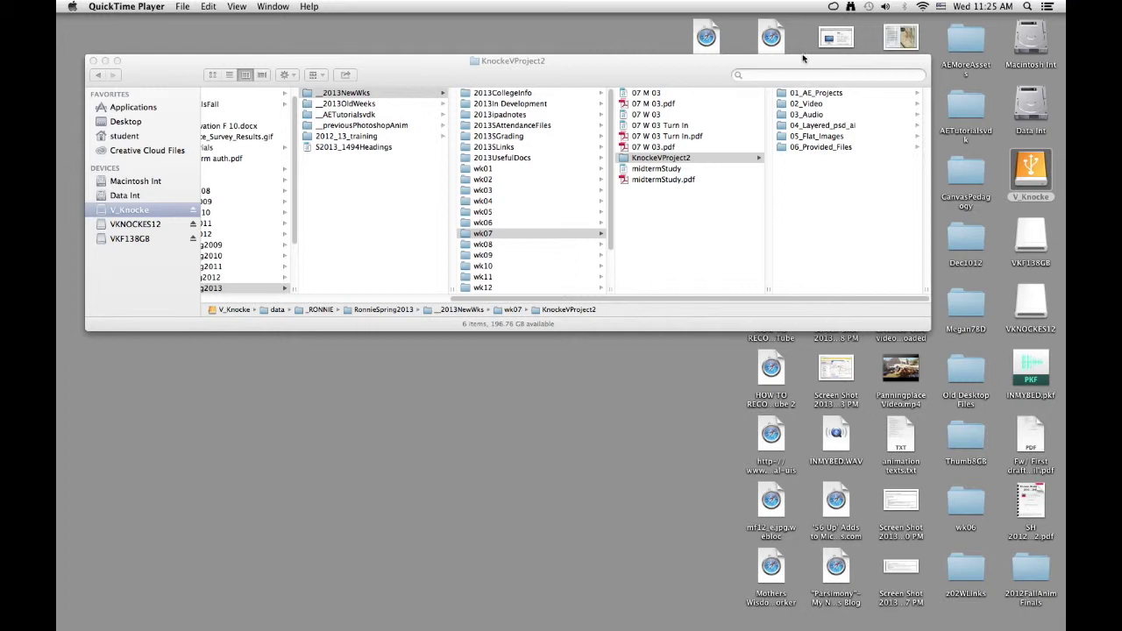
# Step: Open 1494vdk2.aep from the 01_AE_Projects folder inside KnockeVProject2 in After Effects
pyautogui.click(788, 91)
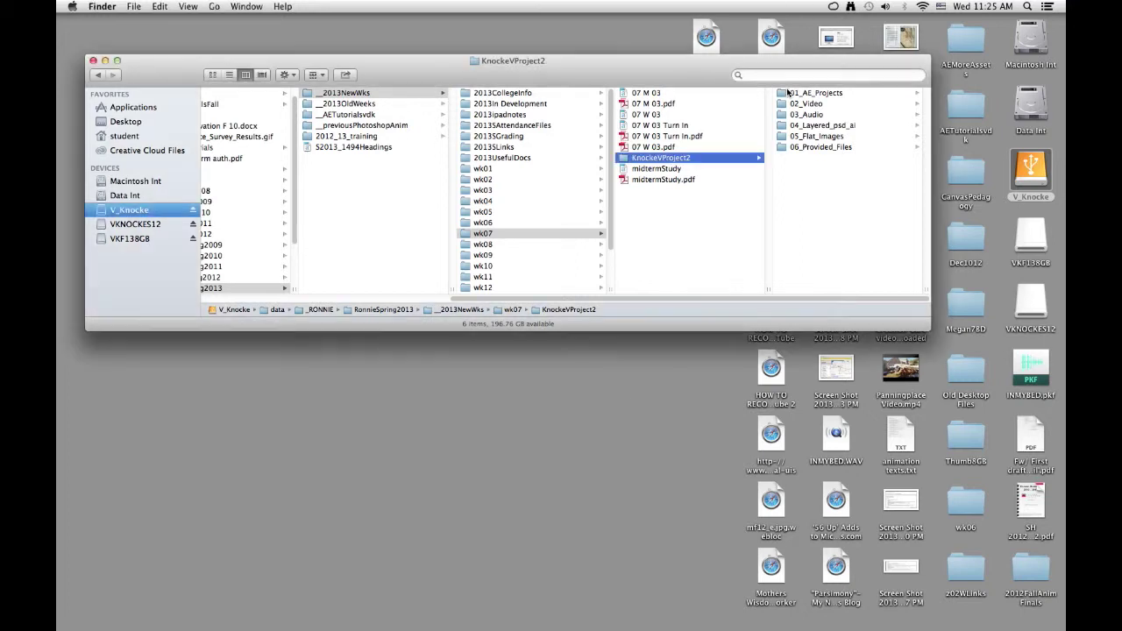
pyautogui.click(789, 92)
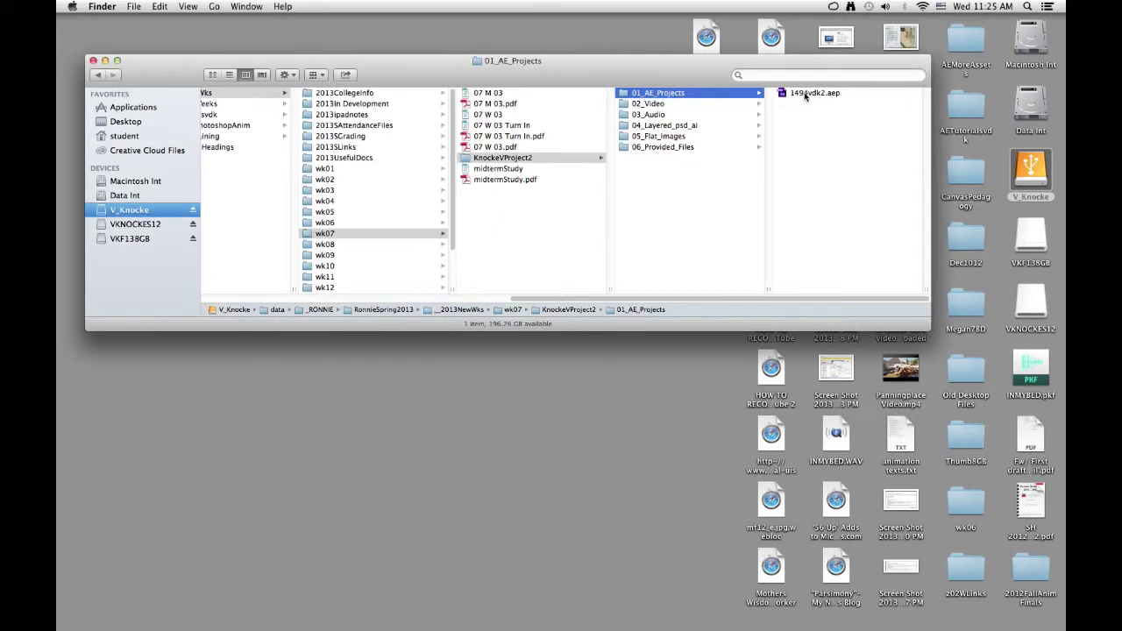
pyautogui.click(805, 94)
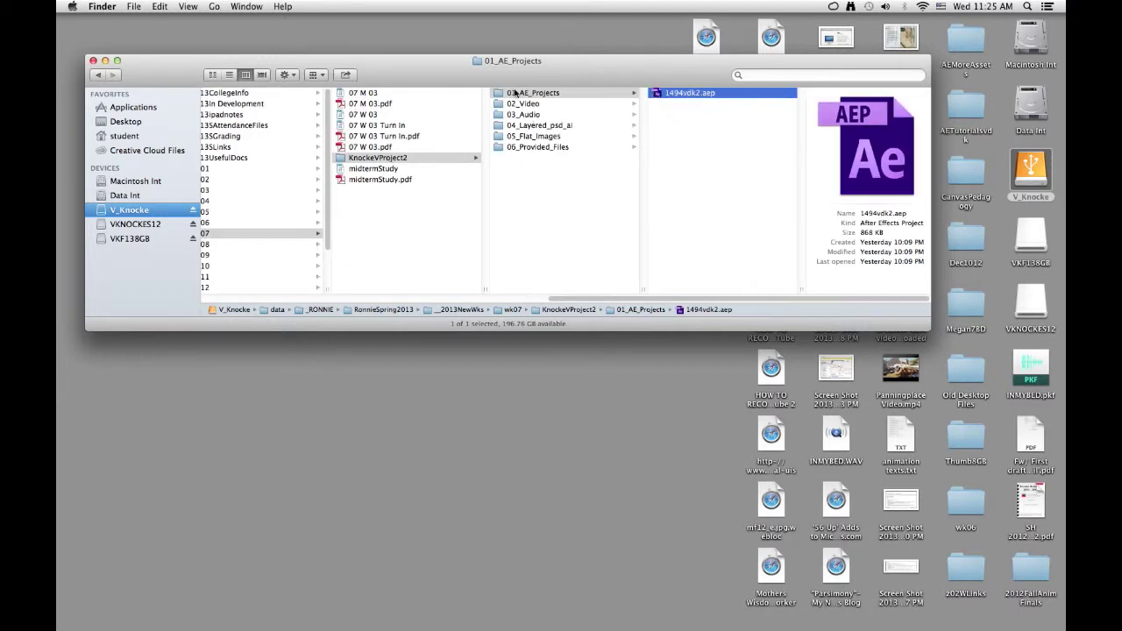
pyautogui.click(533, 136)
pyautogui.click(526, 93)
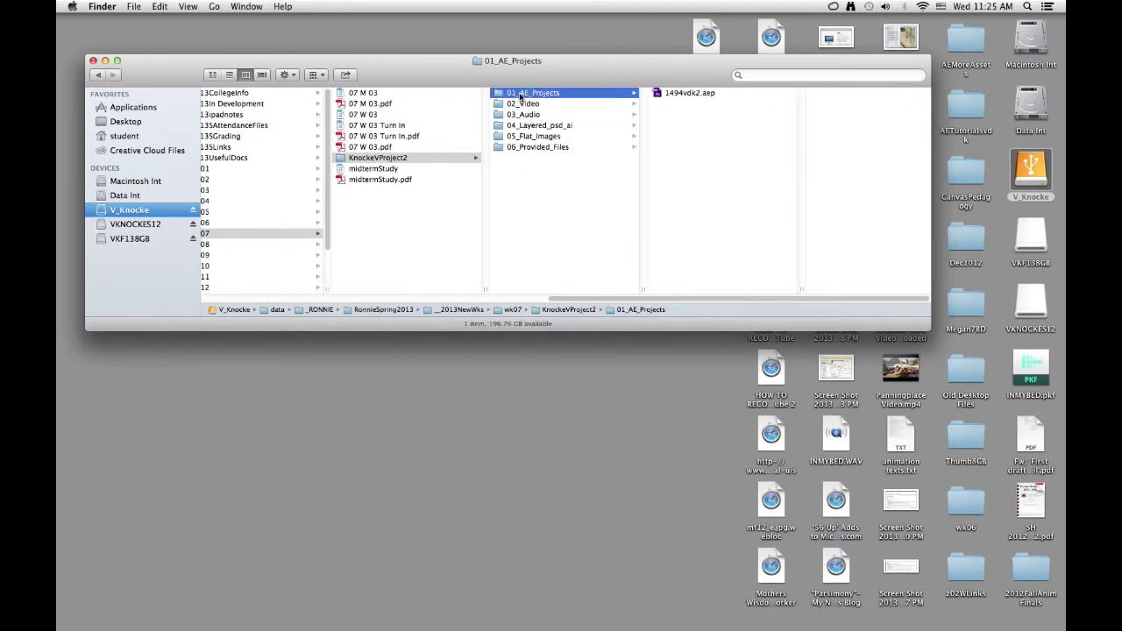
pyautogui.click(656, 94)
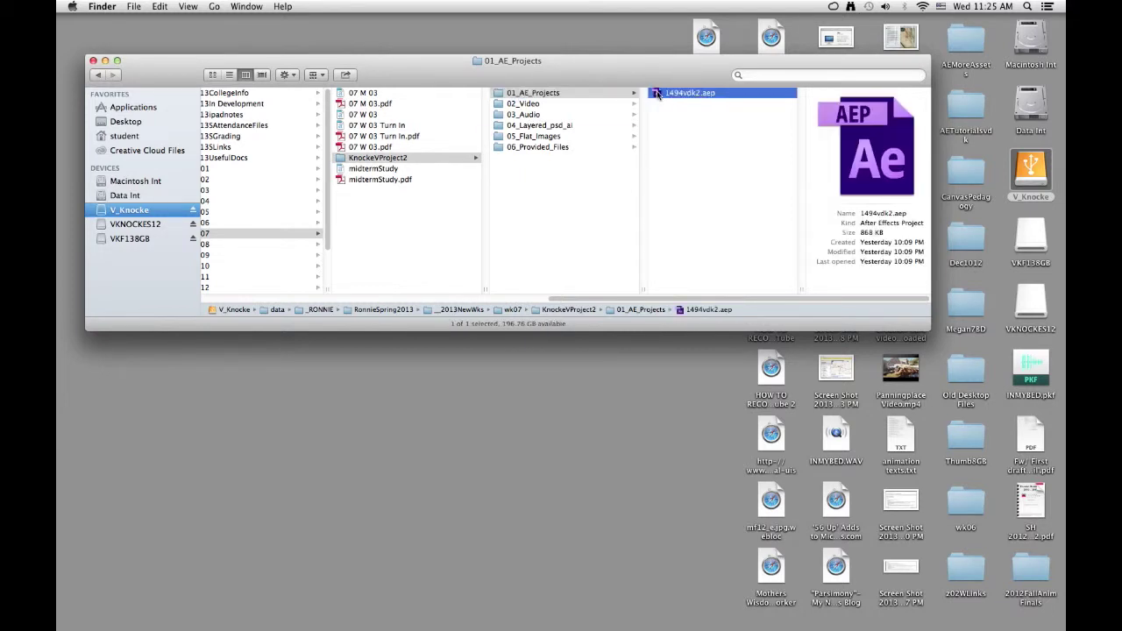
pyautogui.moveTo(657, 94); pyautogui.dragTo(449, 621)
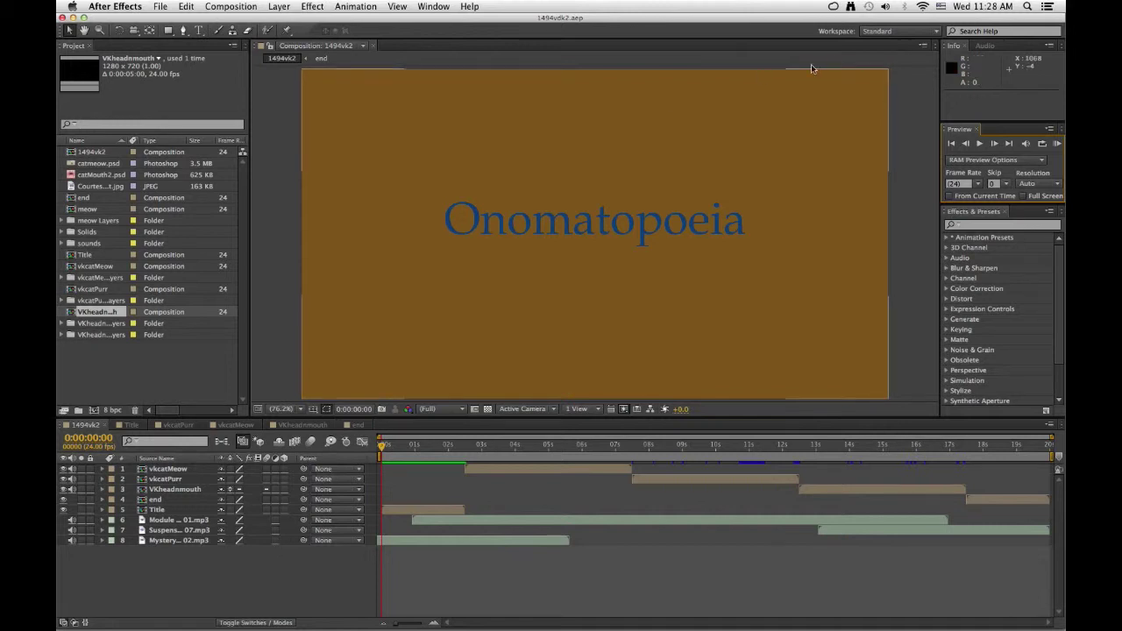
# Step: Reset the Standard workspace to its original layout
pyautogui.click(935, 31)
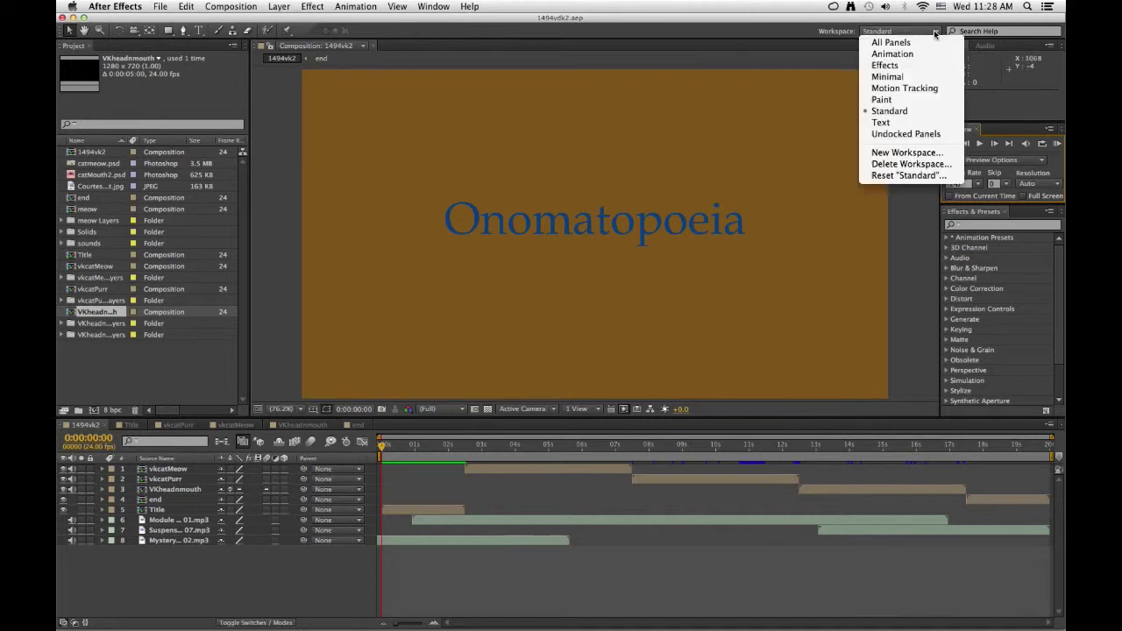
pyautogui.click(913, 175)
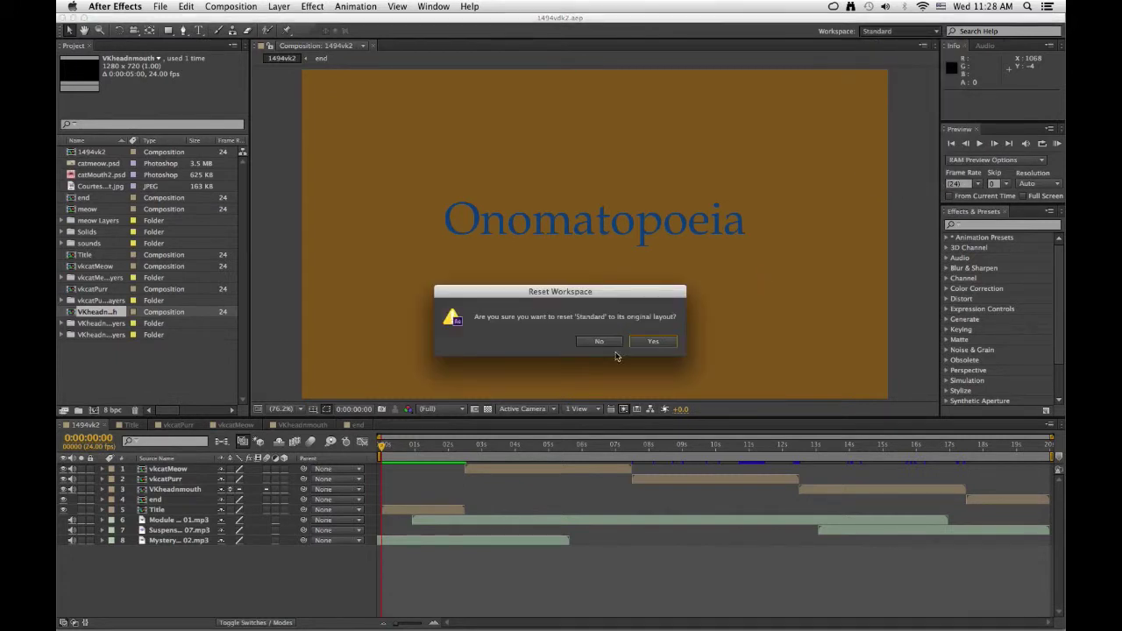
pyautogui.click(631, 341)
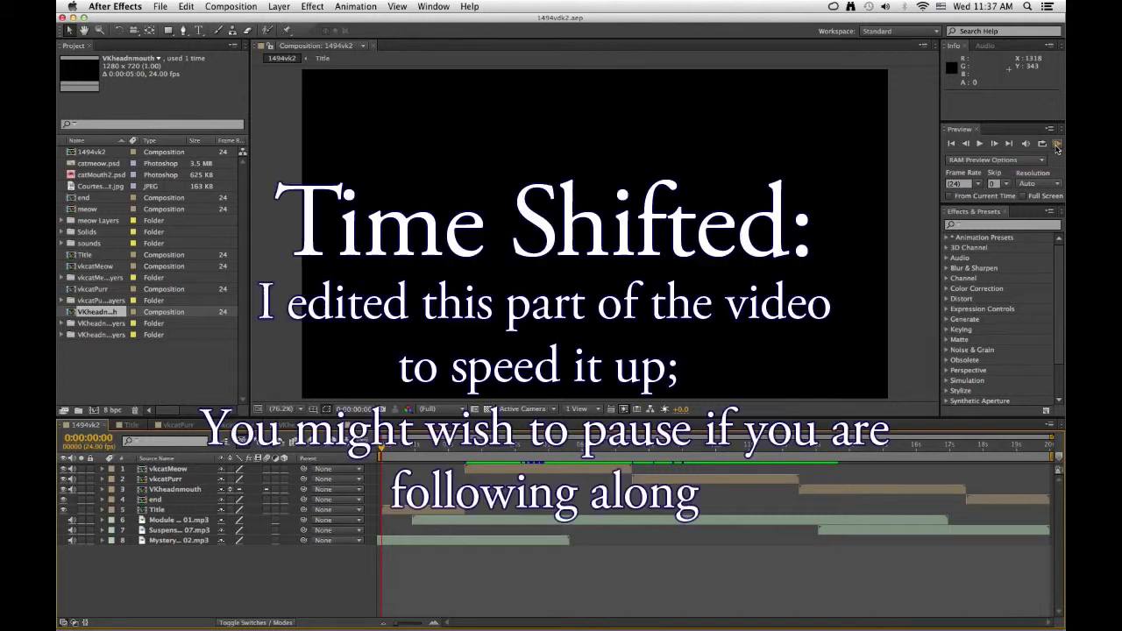
# Step: Add a black 1280 x 720 solid to the VKheadnmouth composition as its lowest layer
pyautogui.press('super+shift+b')
pyautogui.click(279, 7)
pyautogui.click(465, 26)
pyautogui.press('Return')
pyautogui.press('super+x')
pyautogui.doubleClick(97, 311)
pyautogui.press('super+v')
pyautogui.press('super+shift+bracketleft')
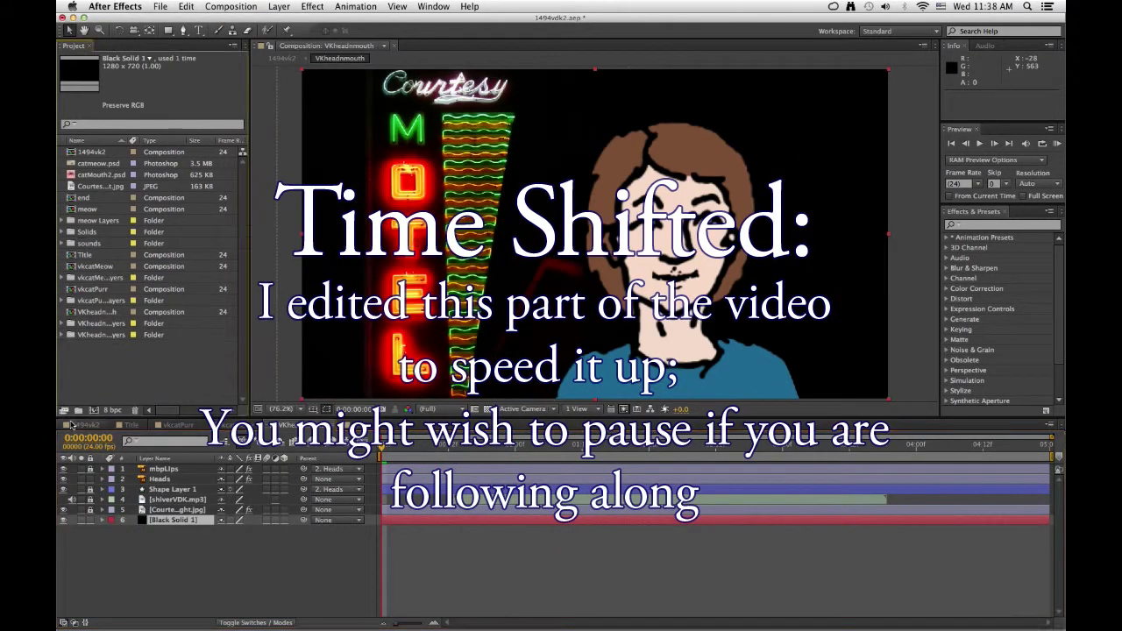
# Step: RAM preview the main 1494vk2 composition at Full resolution and again at Third resolution
pyautogui.click(73, 424)
pyautogui.click(1058, 143)
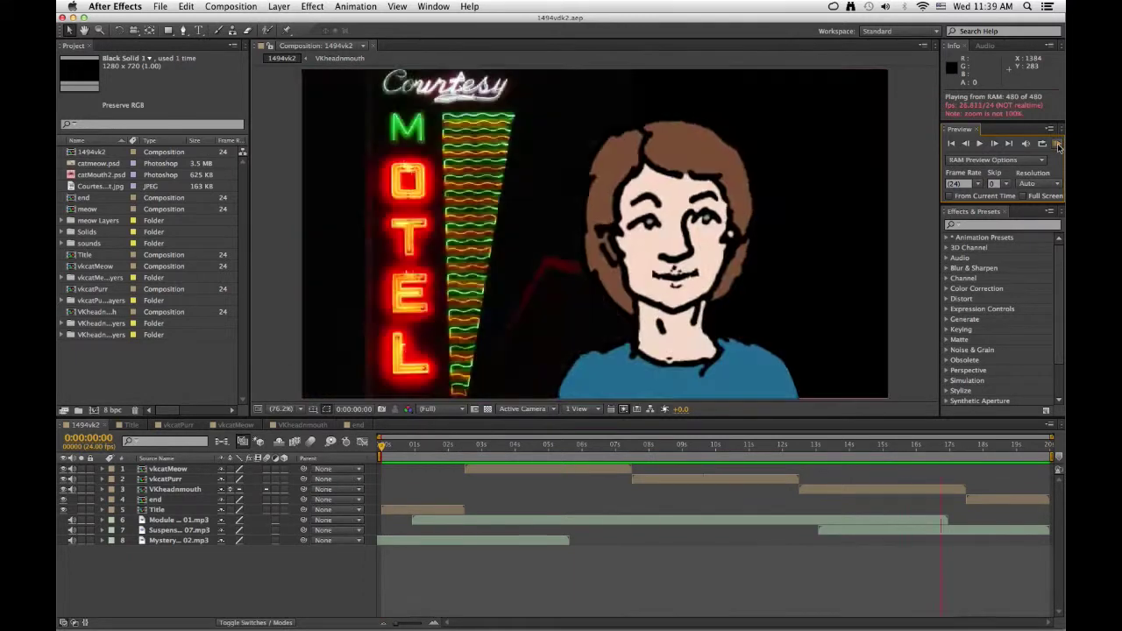
pyautogui.click(427, 409)
pyautogui.click(437, 461)
pyautogui.click(1057, 143)
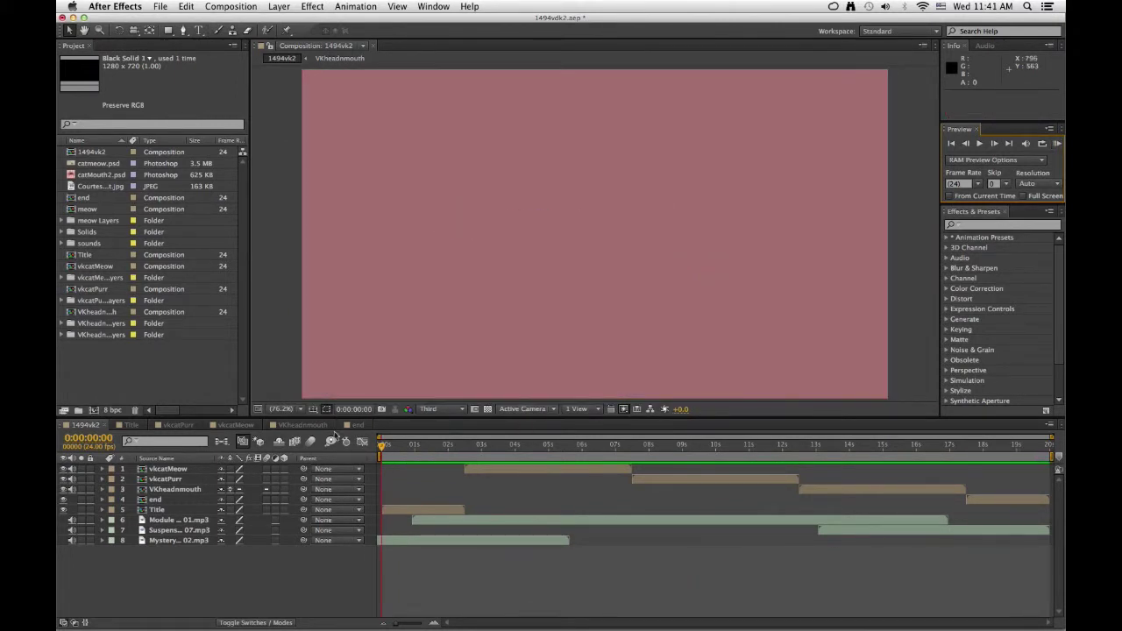
# Step: Set the composition viewer's resolution to Auto and save the project
pyautogui.click(463, 411)
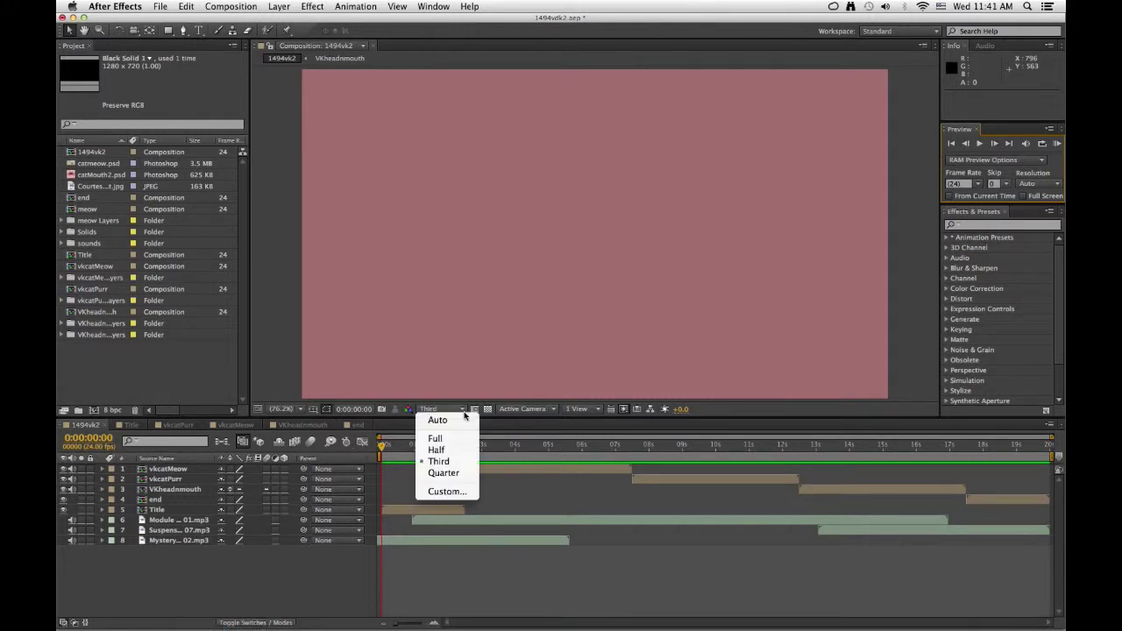
pyautogui.click(438, 422)
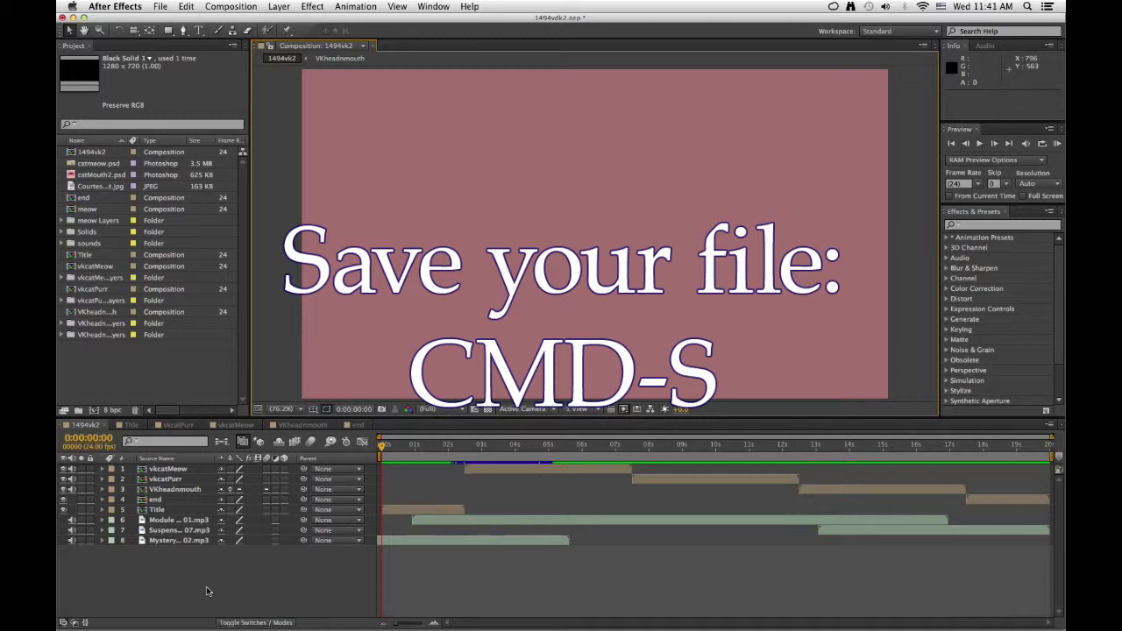
pyautogui.press('super+s')
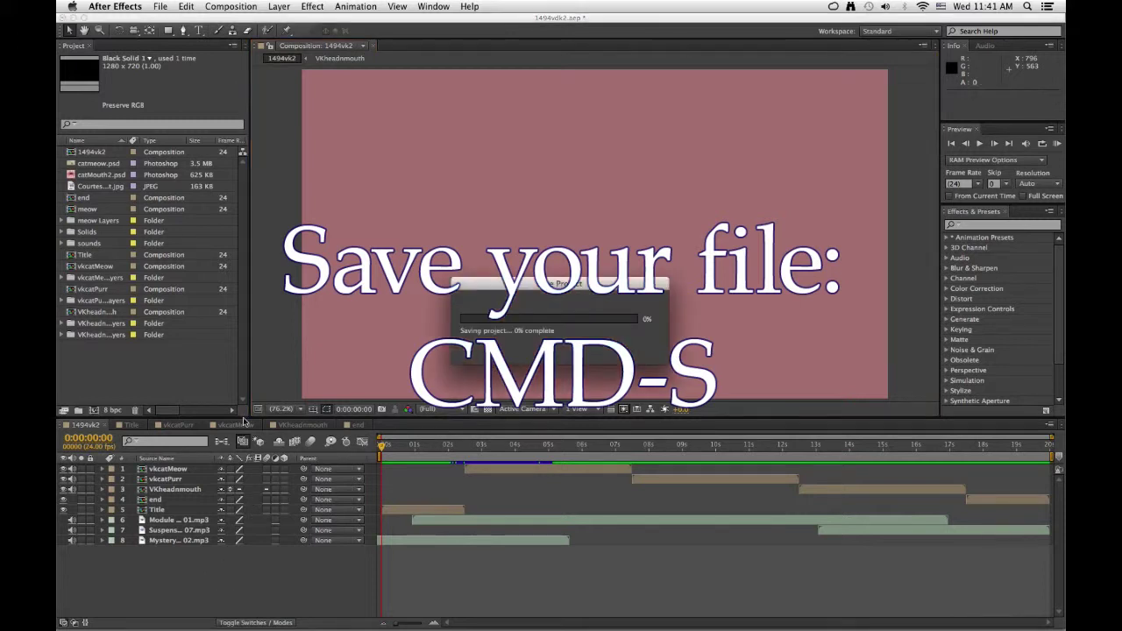
pyautogui.click(226, 9)
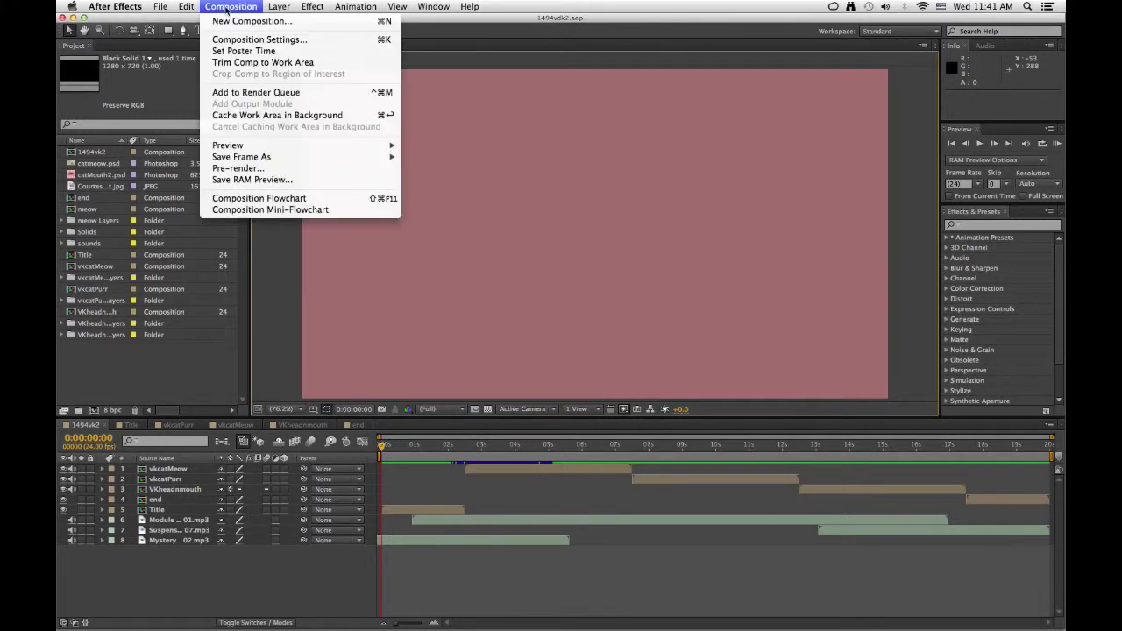
pyautogui.click(136, 595)
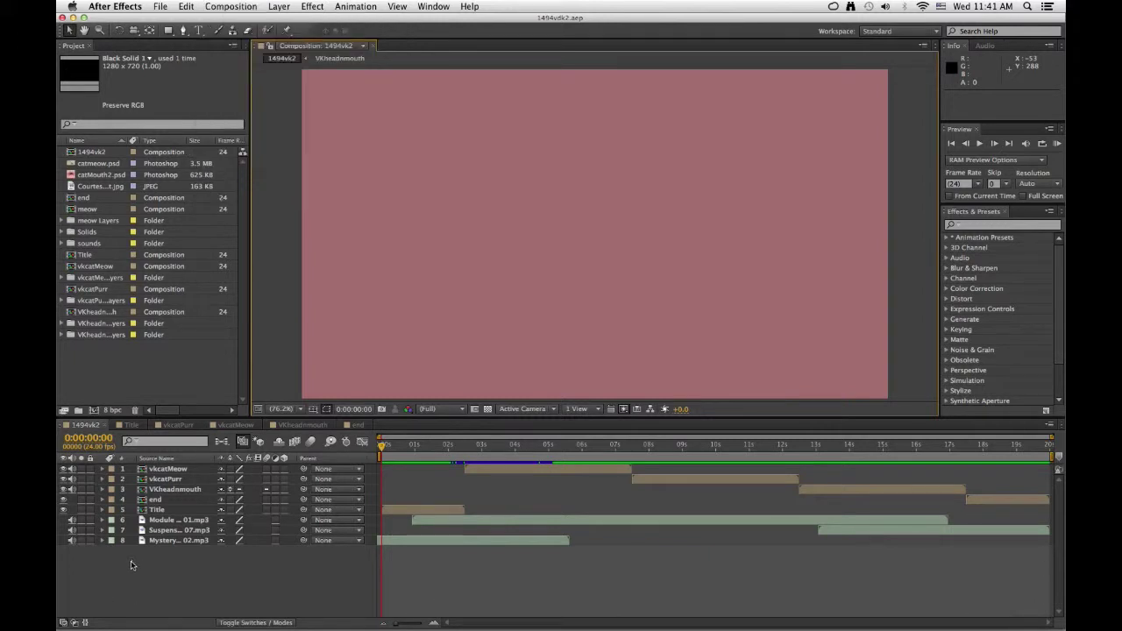
# Step: View the Title, vkcatPurr and vkcatMeow compositions, moving the current time of the two cat compositions to the first frame
pyautogui.click(133, 425)
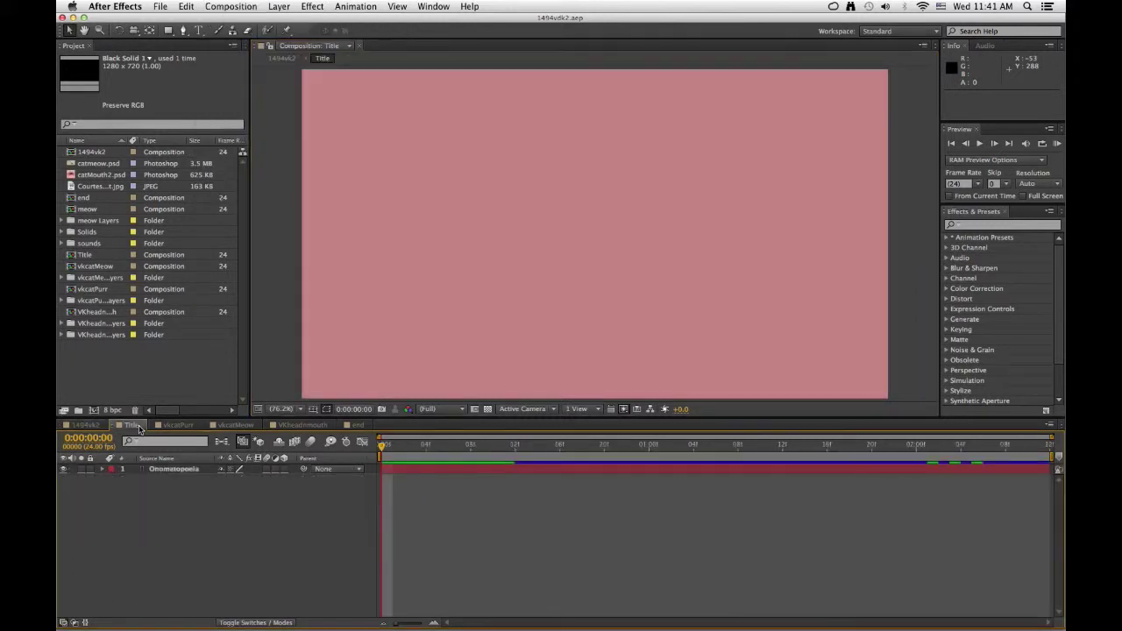
pyautogui.click(167, 426)
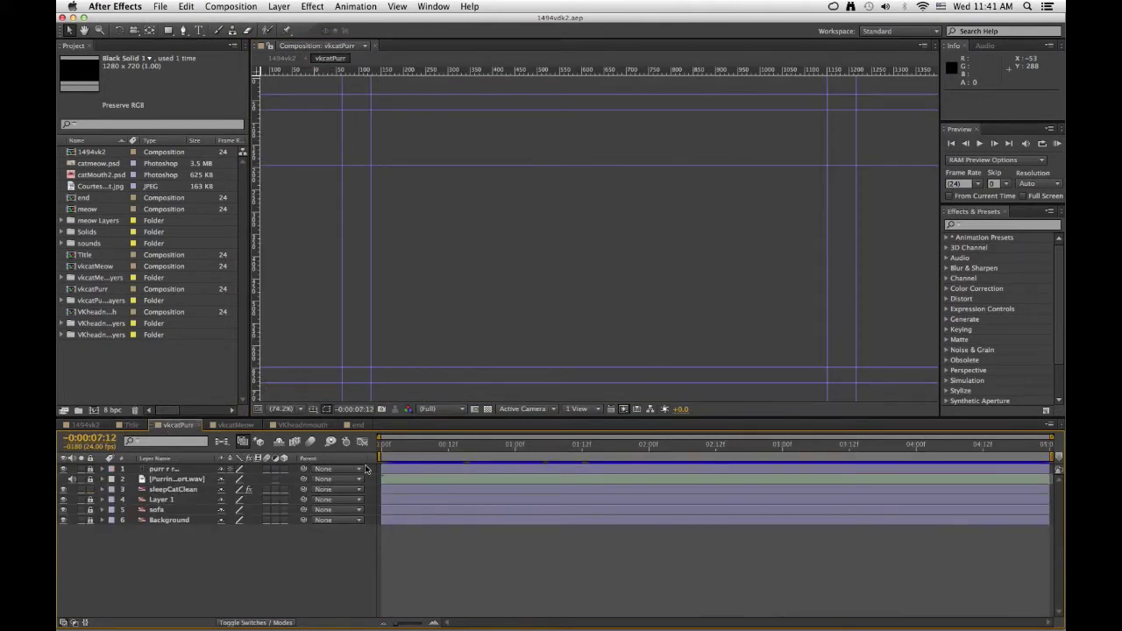
pyautogui.click(383, 446)
pyautogui.moveTo(385, 444); pyautogui.dragTo(371, 446)
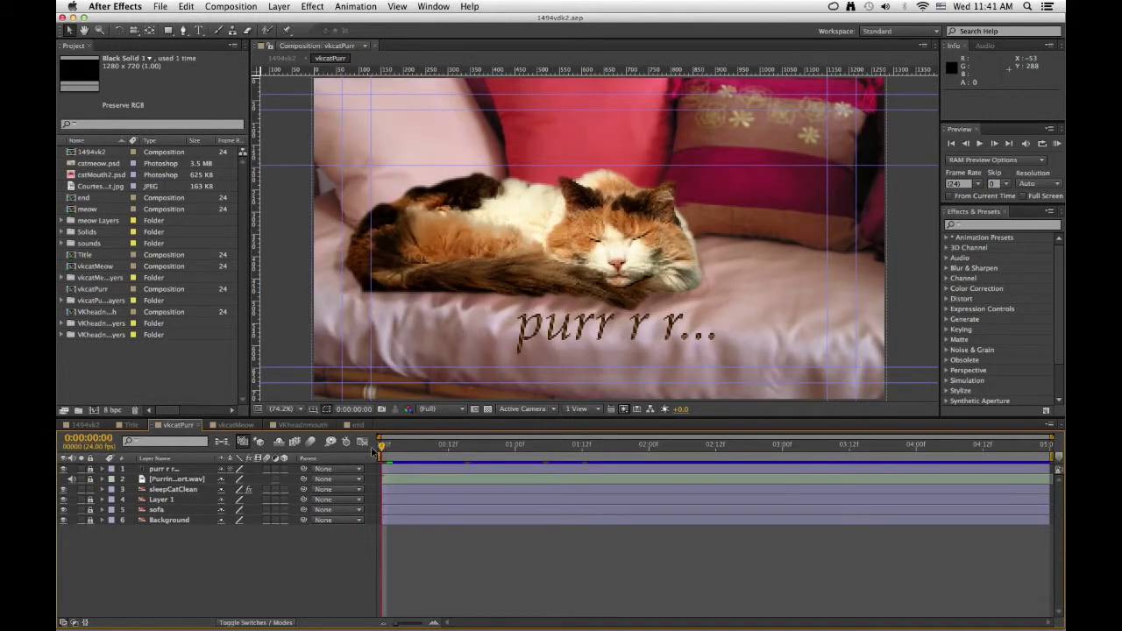
pyautogui.click(233, 425)
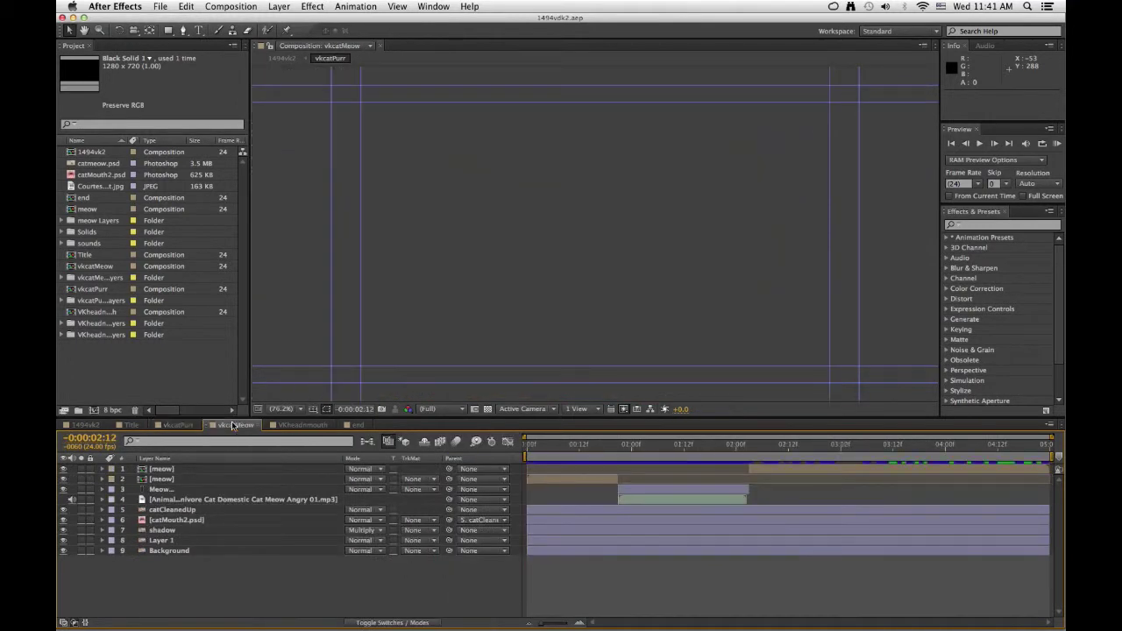
pyautogui.click(536, 447)
pyautogui.moveTo(536, 447); pyautogui.dragTo(526, 447)
# Step: View the VKheadnmouth and end compositions with the current time at the first frame of each
pyautogui.click(325, 426)
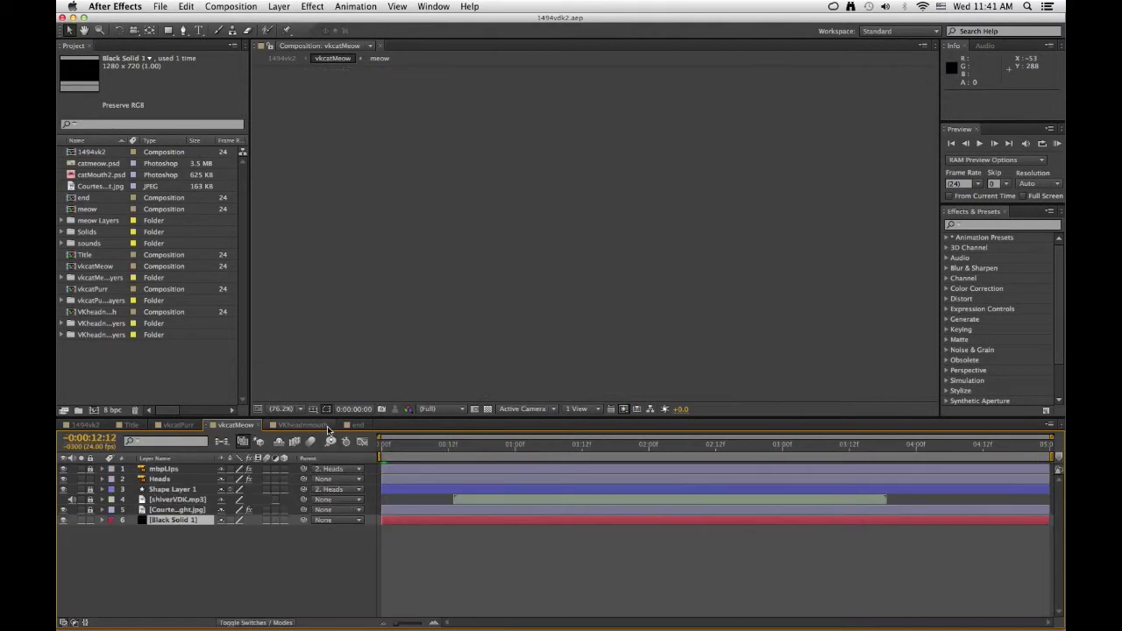
pyautogui.click(387, 447)
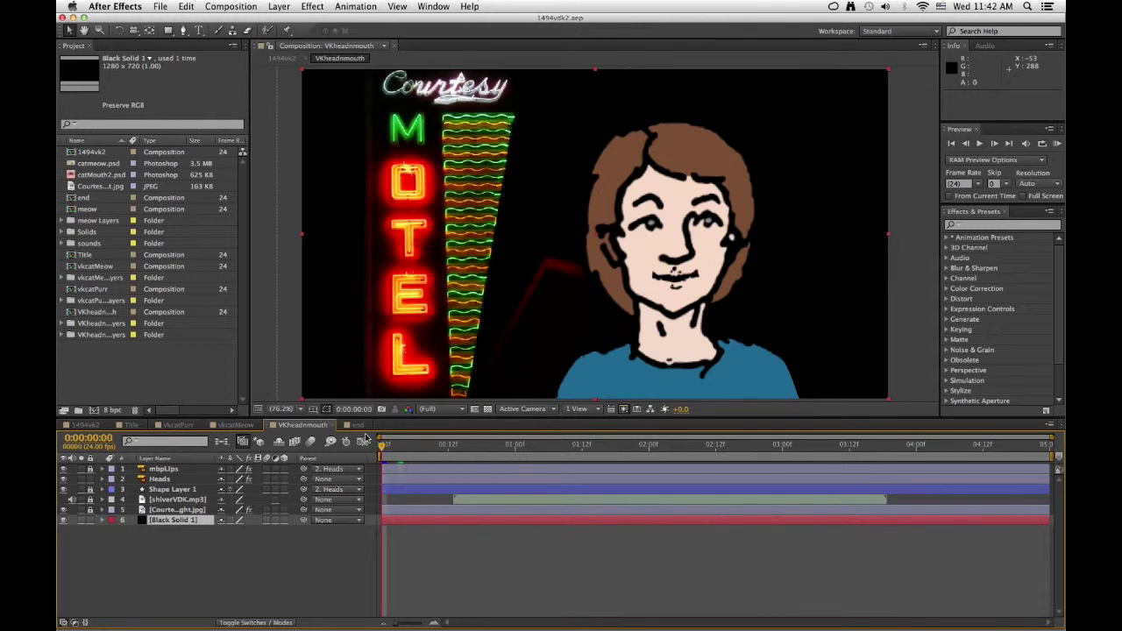
pyautogui.click(357, 425)
pyautogui.click(391, 446)
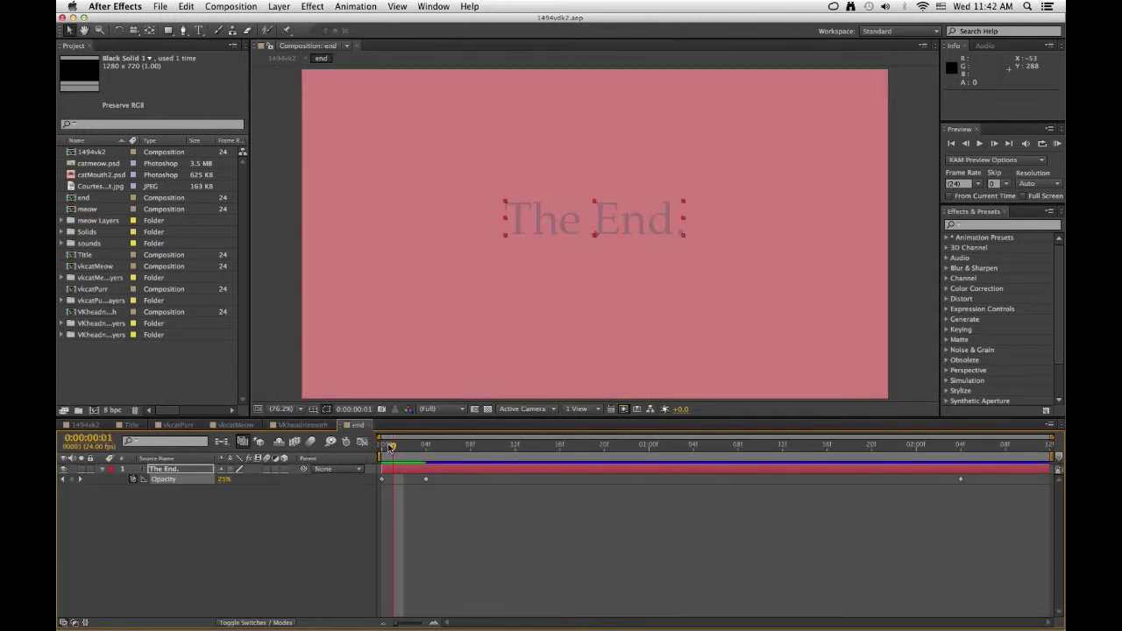
pyautogui.click(383, 447)
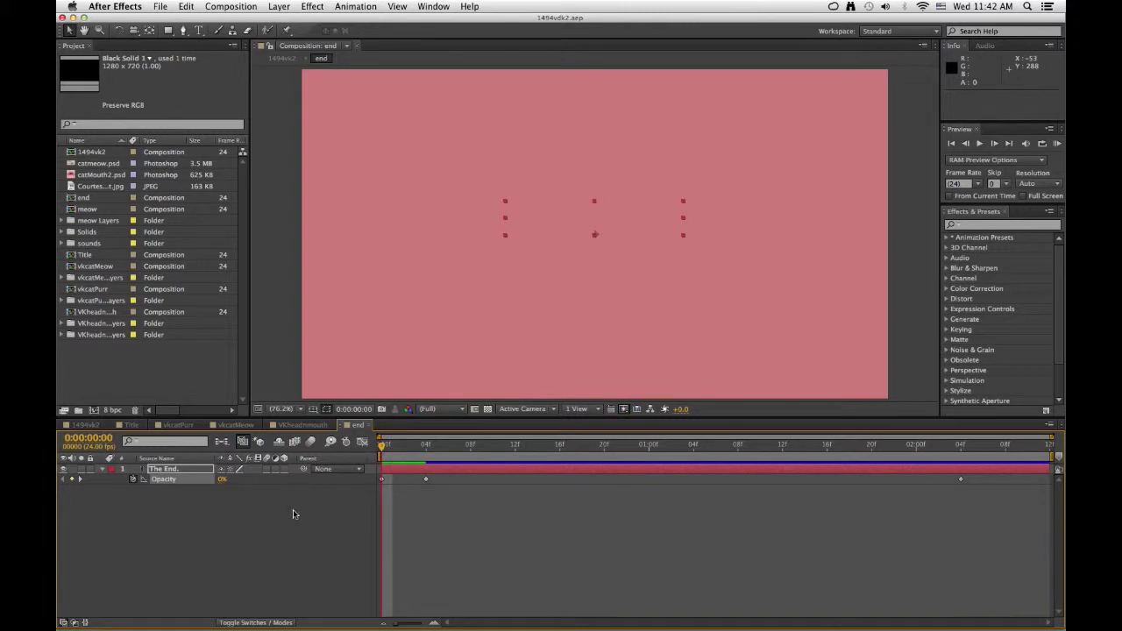
# Step: Return to the 1494vk2 composition and examine the order and timing of its Title, vkcatMeow, vkcatPurr, VKheadnmouth and end layers
pyautogui.click(100, 425)
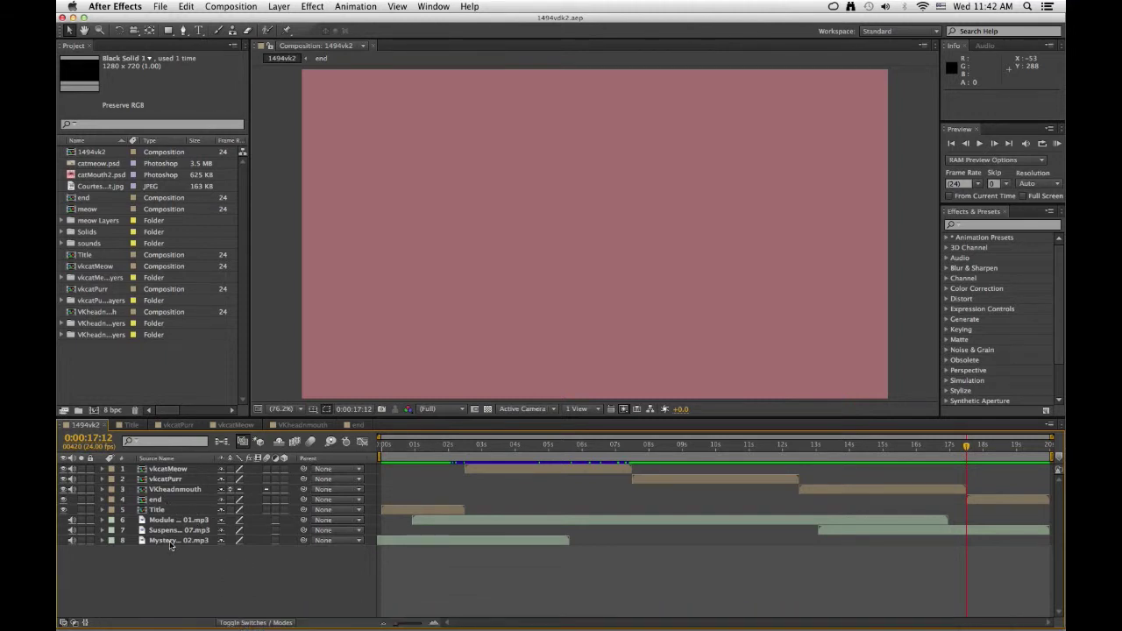
pyautogui.click(419, 510)
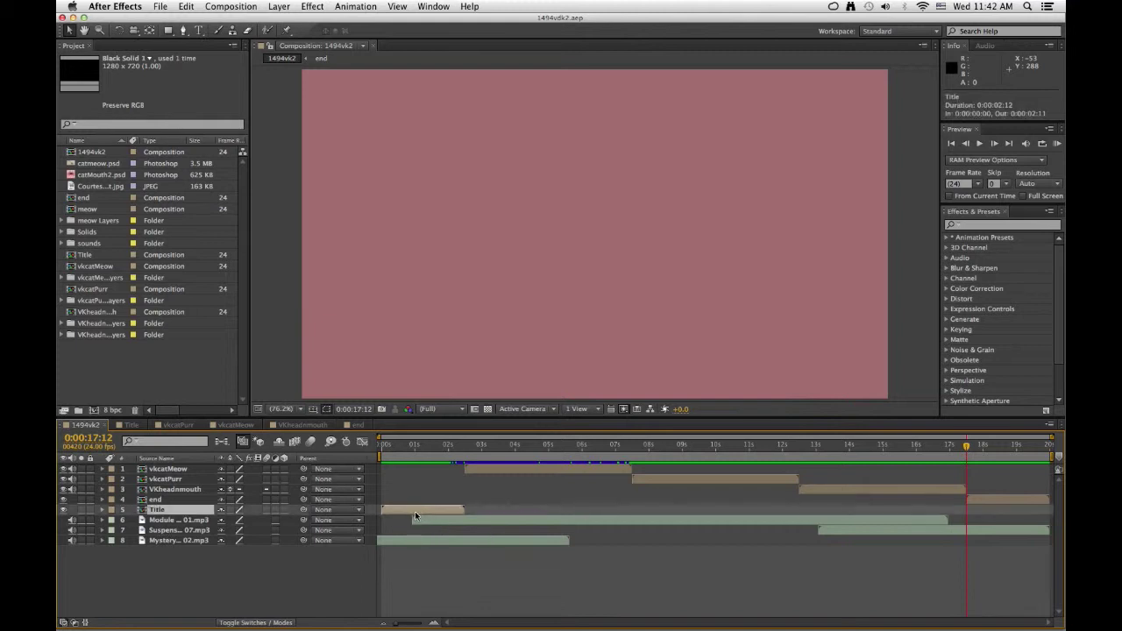
pyautogui.click(469, 471)
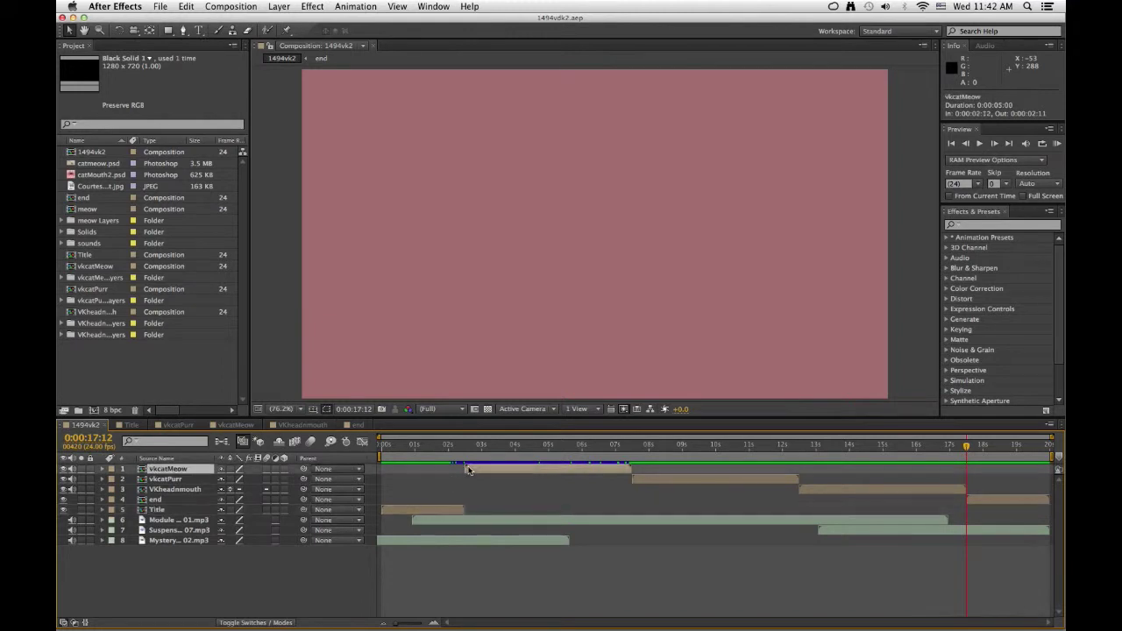
pyautogui.click(715, 481)
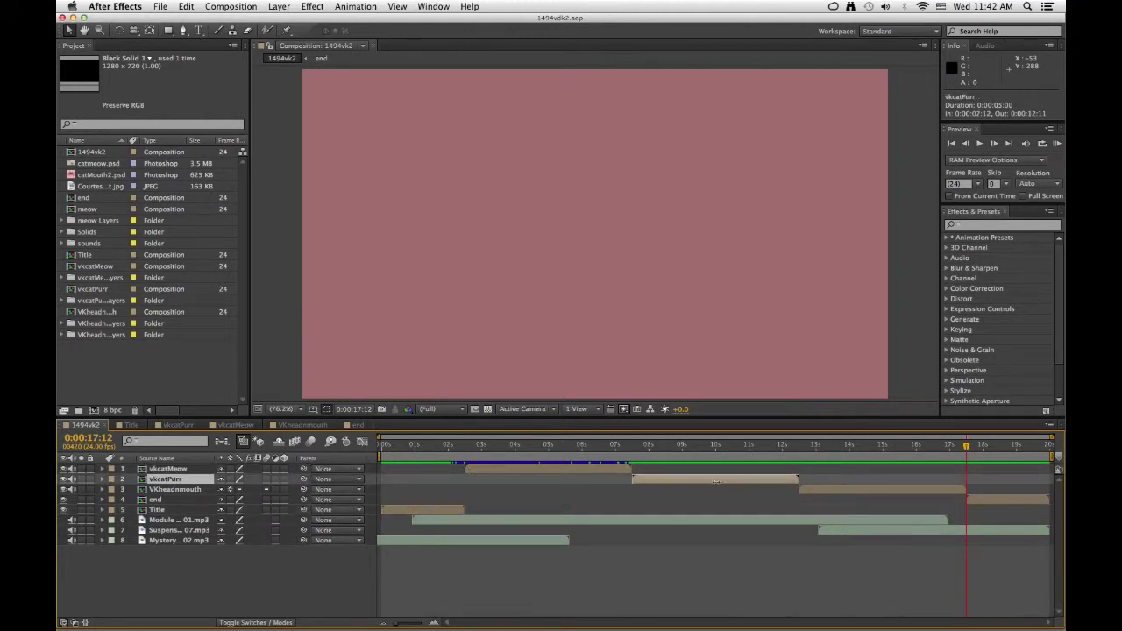
pyautogui.click(840, 490)
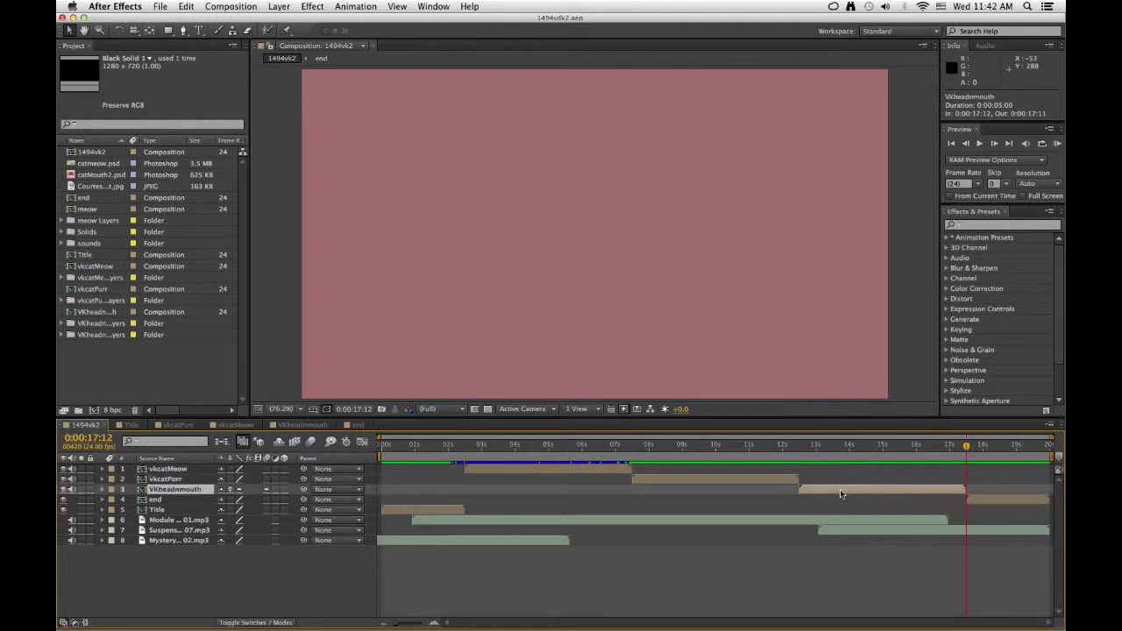
pyautogui.click(1016, 500)
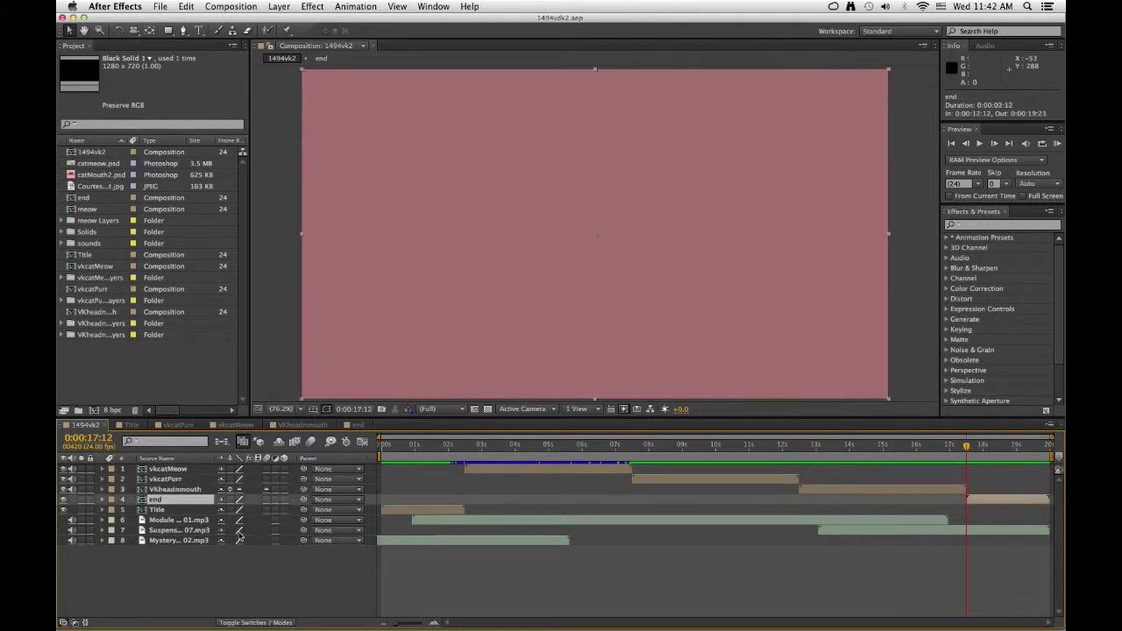
# Step: Examine how the Module, Mystery and Suspense MP3 layers are placed and overlap along the main timeline
pyautogui.click(417, 524)
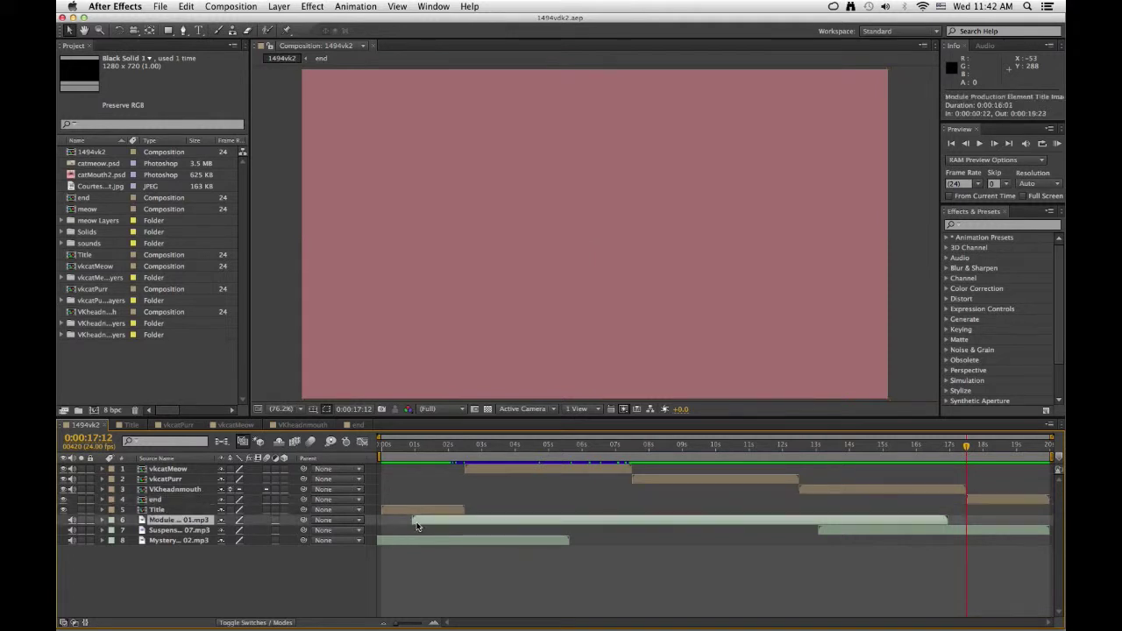
pyautogui.click(416, 541)
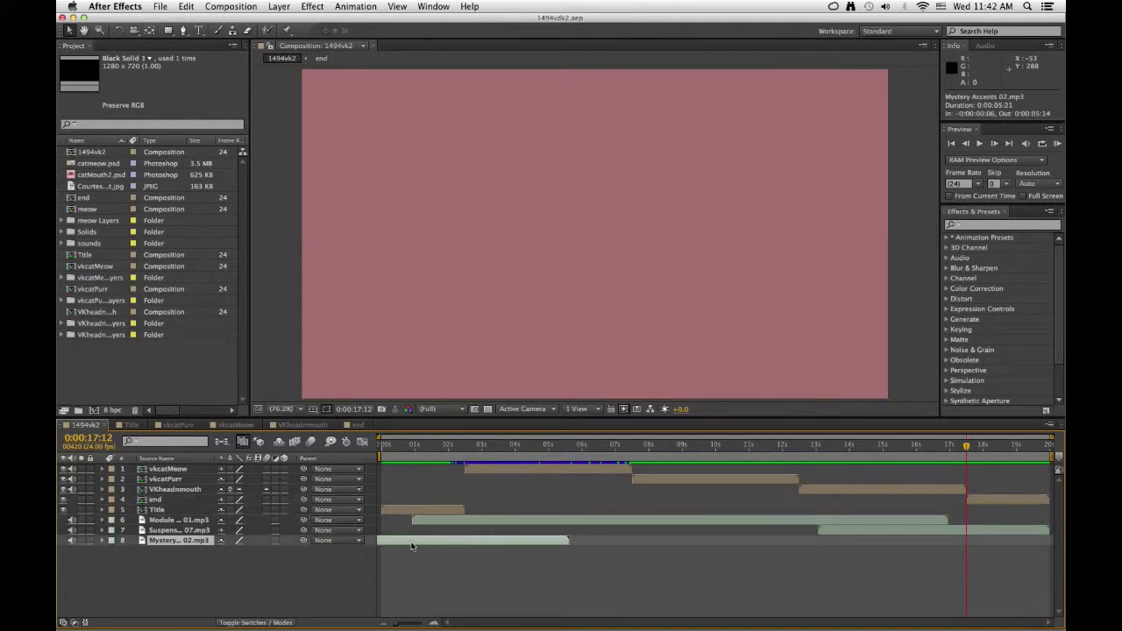
pyautogui.click(824, 530)
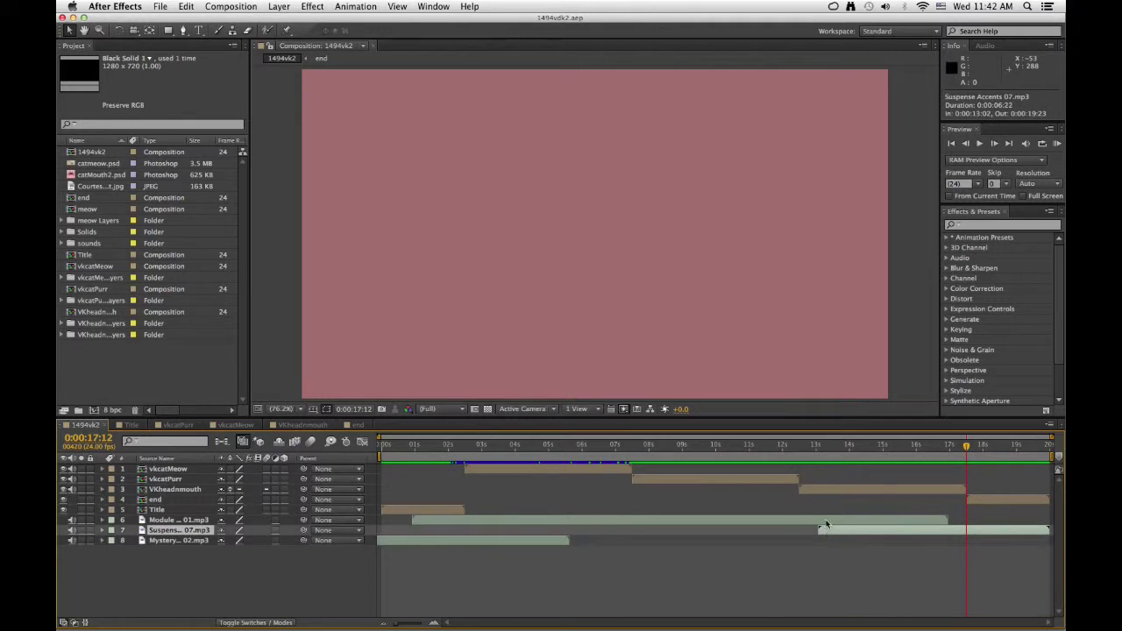
pyautogui.click(826, 519)
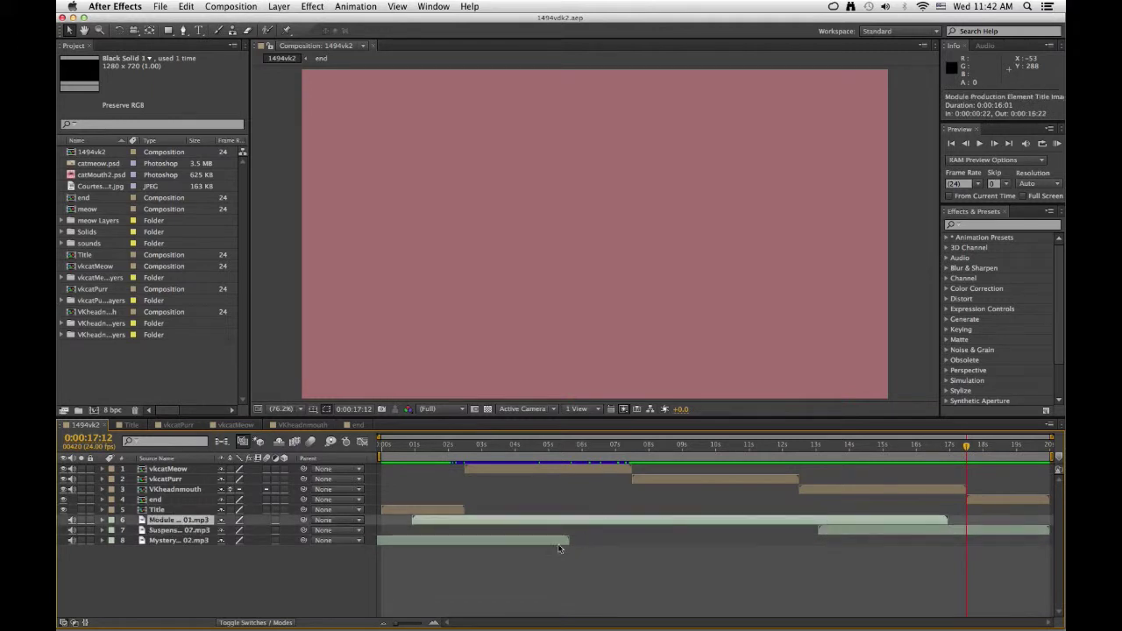
# Step: Deselect the timeline layers and add the 1494vk2 composition to the Render Queue
pyautogui.click(184, 592)
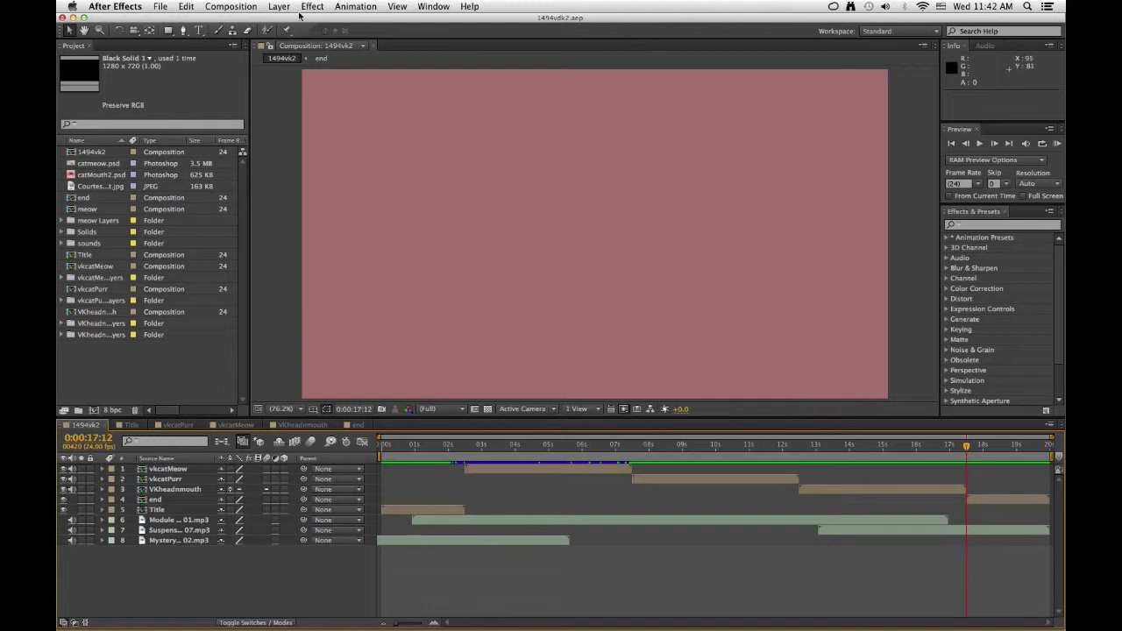
pyautogui.click(225, 8)
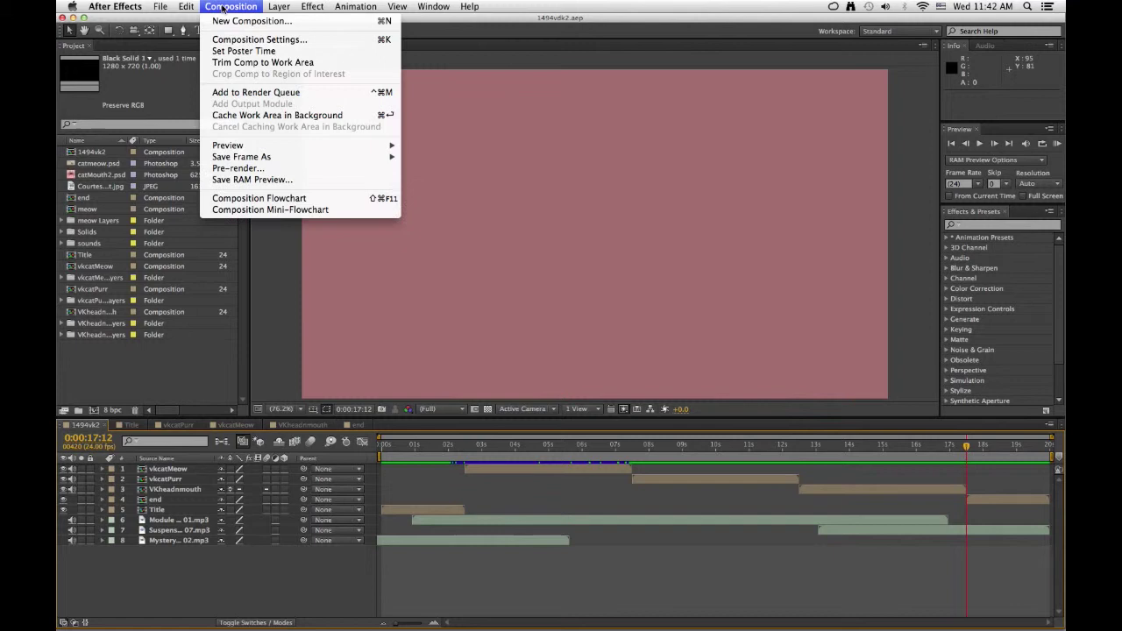
pyautogui.click(245, 93)
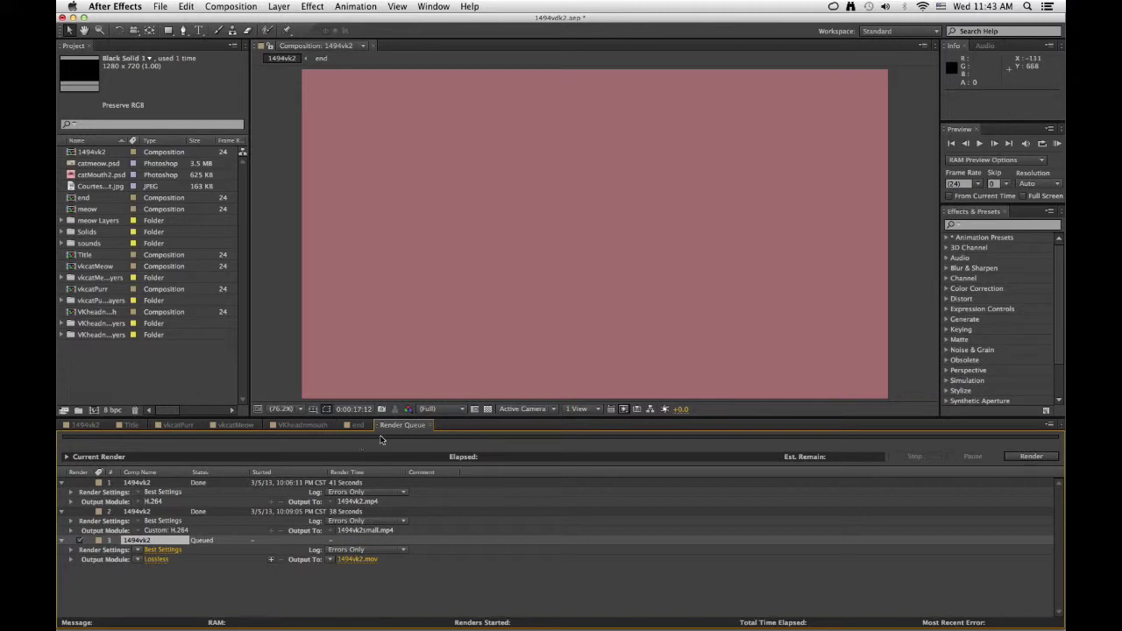
# Step: Remove the two finished 1494vk2 renders from the Render Queue, keeping only the queued item
pyautogui.click(123, 483)
pyautogui.press('Delete')
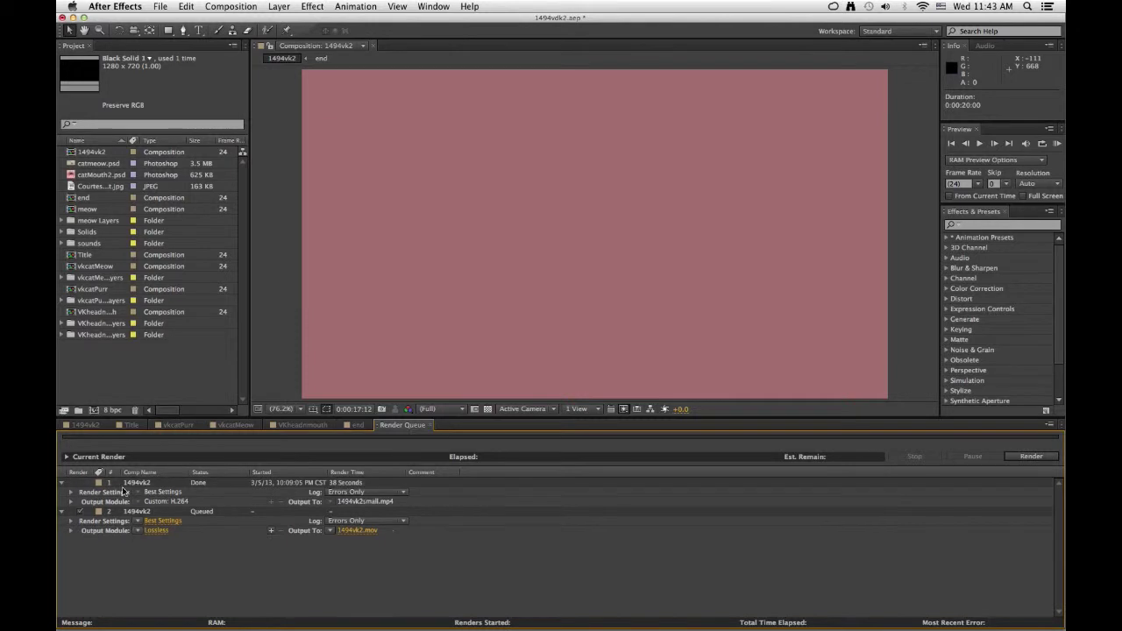
pyautogui.click(133, 484)
pyautogui.press('Delete')
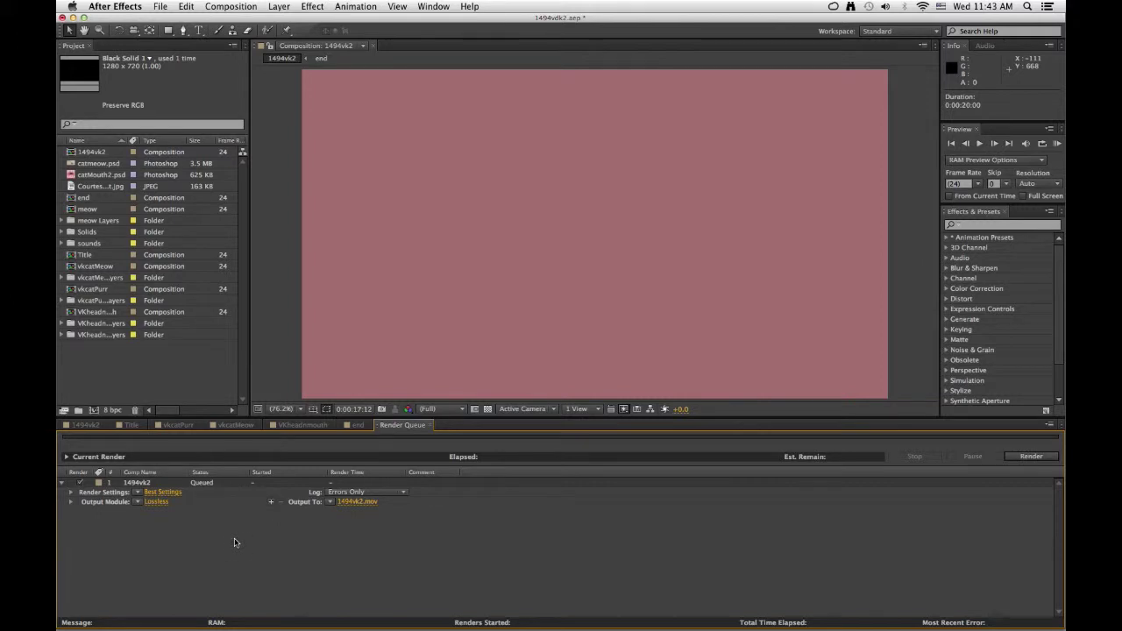
# Step: Set the queued render's output module to H.264 and base its output file name on Comp Name
pyautogui.click(137, 502)
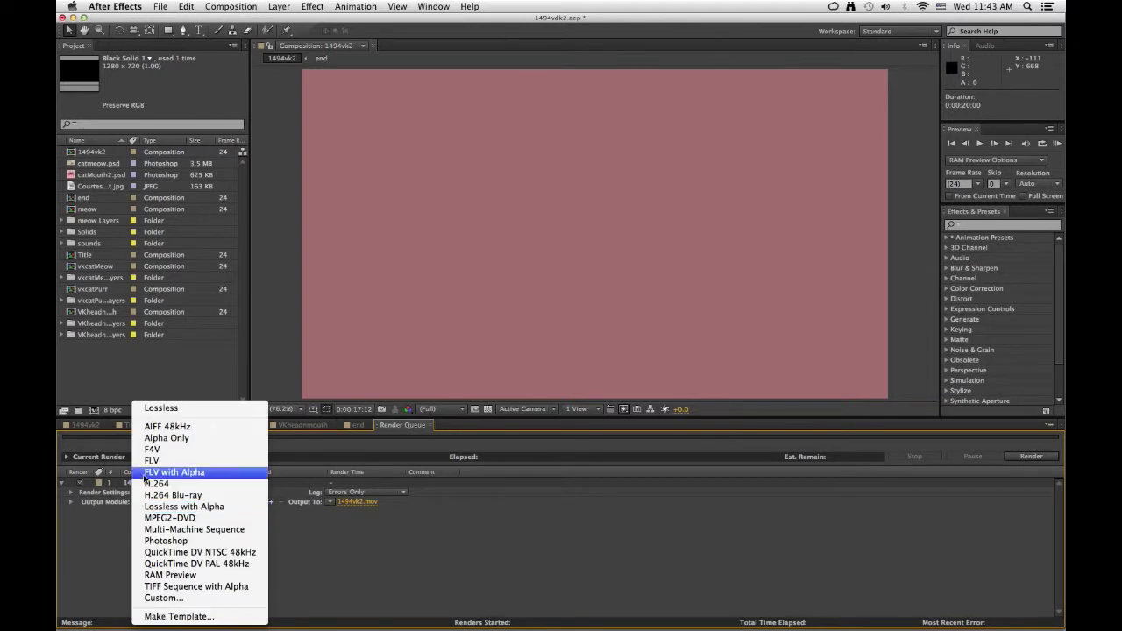
pyautogui.click(145, 483)
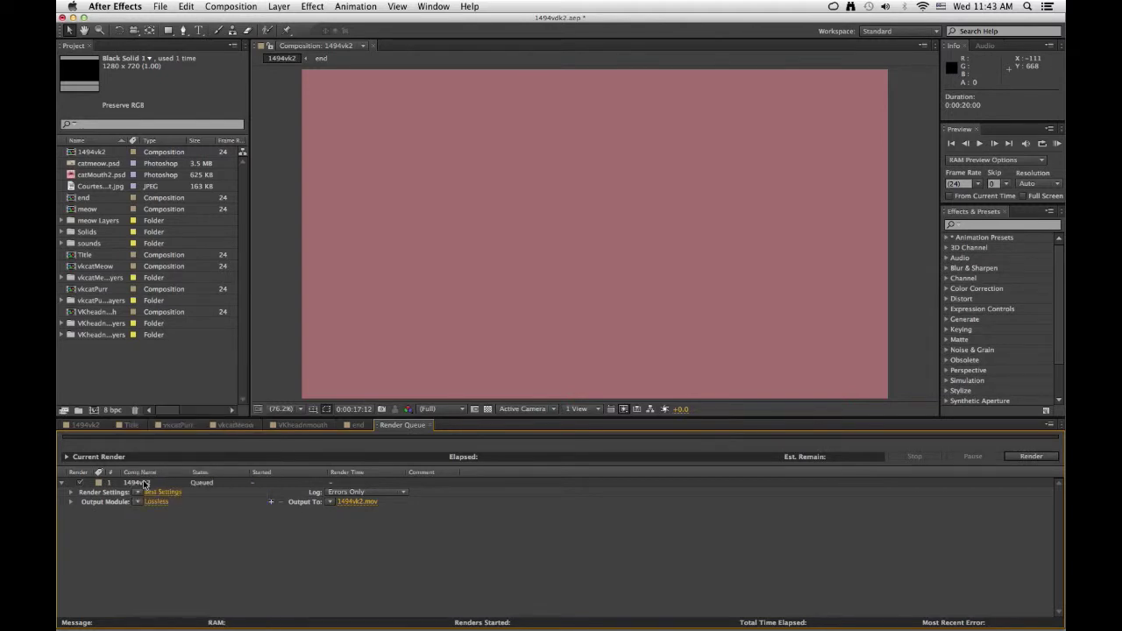
pyautogui.click(332, 503)
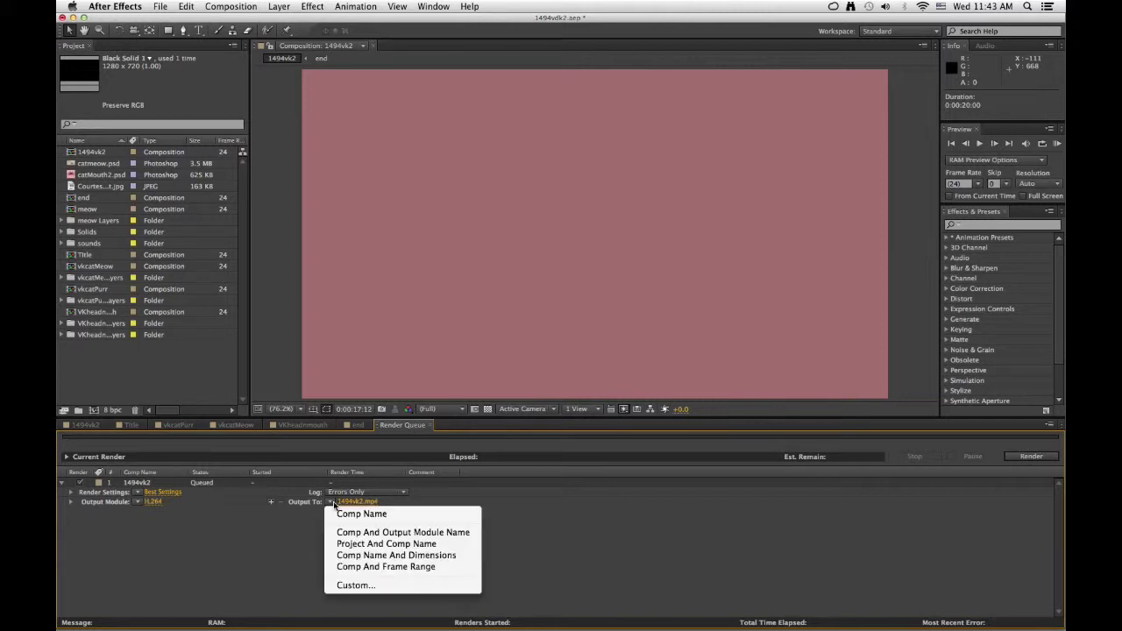
pyautogui.click(341, 517)
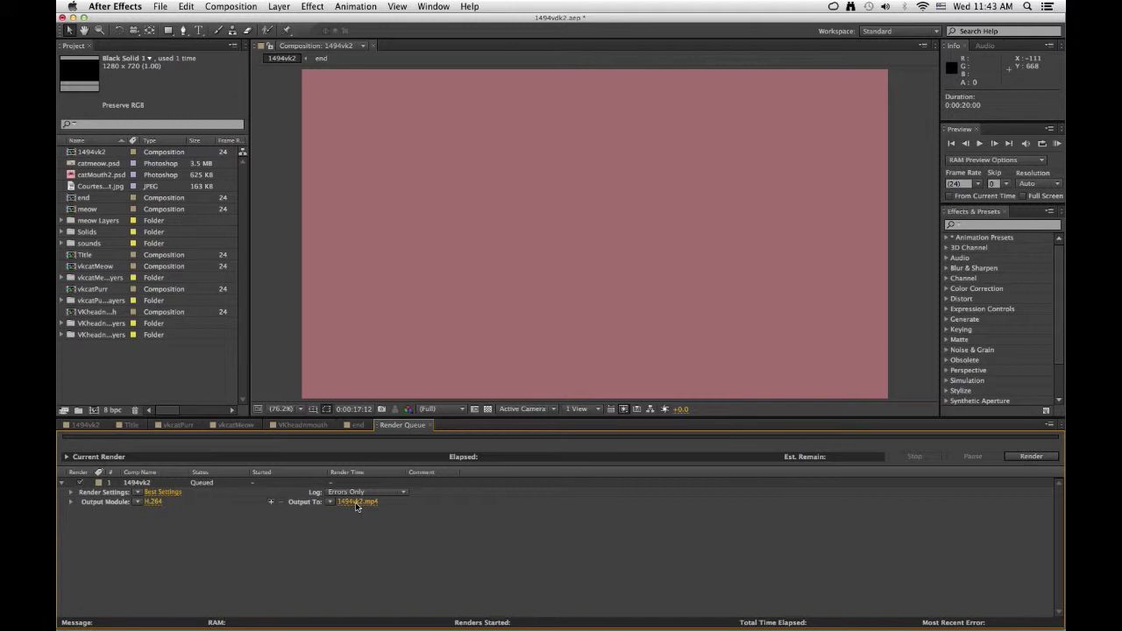
# Step: Save the output movie as 1494vk2 in the 02_Video folder, replacing the existing file, and render the queue
pyautogui.click(357, 505)
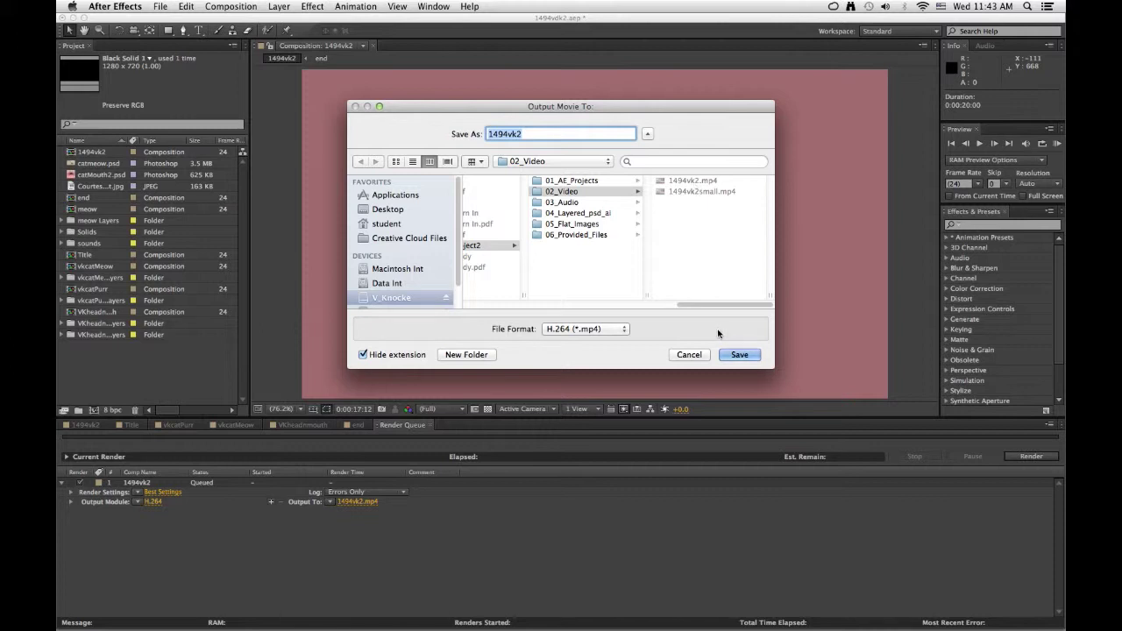
pyautogui.click(738, 355)
pyautogui.click(650, 187)
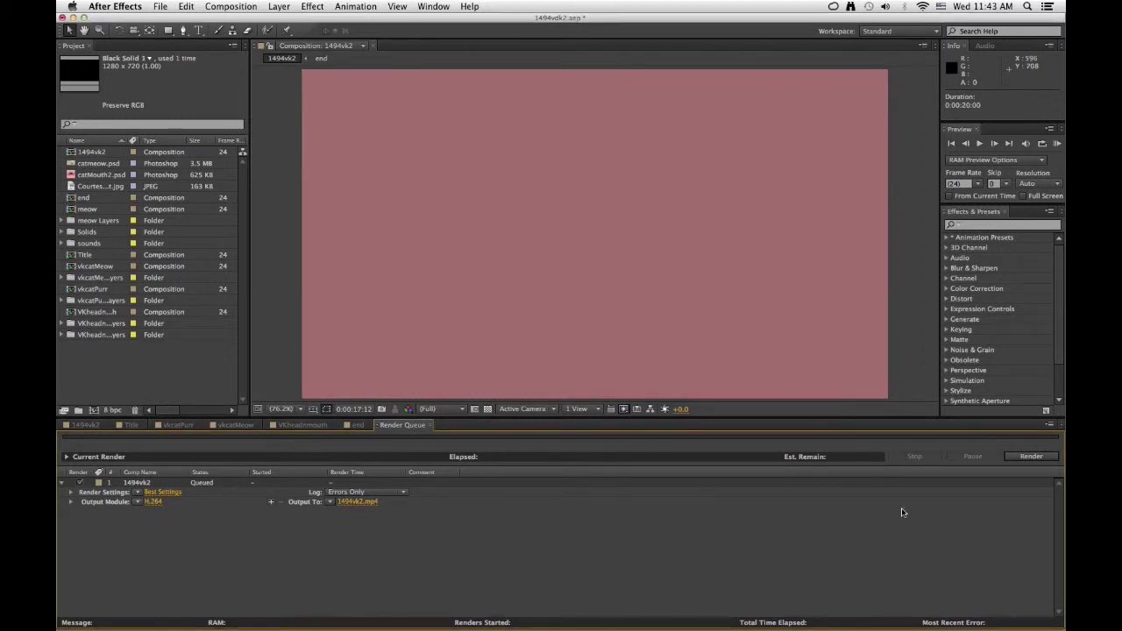
pyautogui.click(1028, 457)
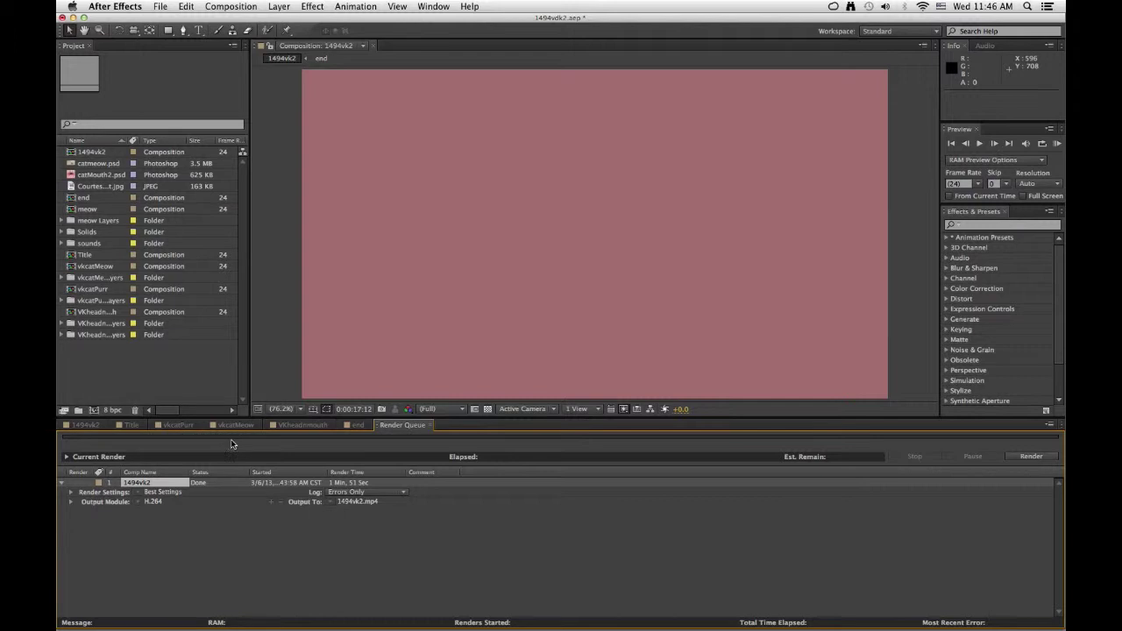
# Step: Save the 1494vdk2 project and quit After Effects
pyautogui.click(160, 7)
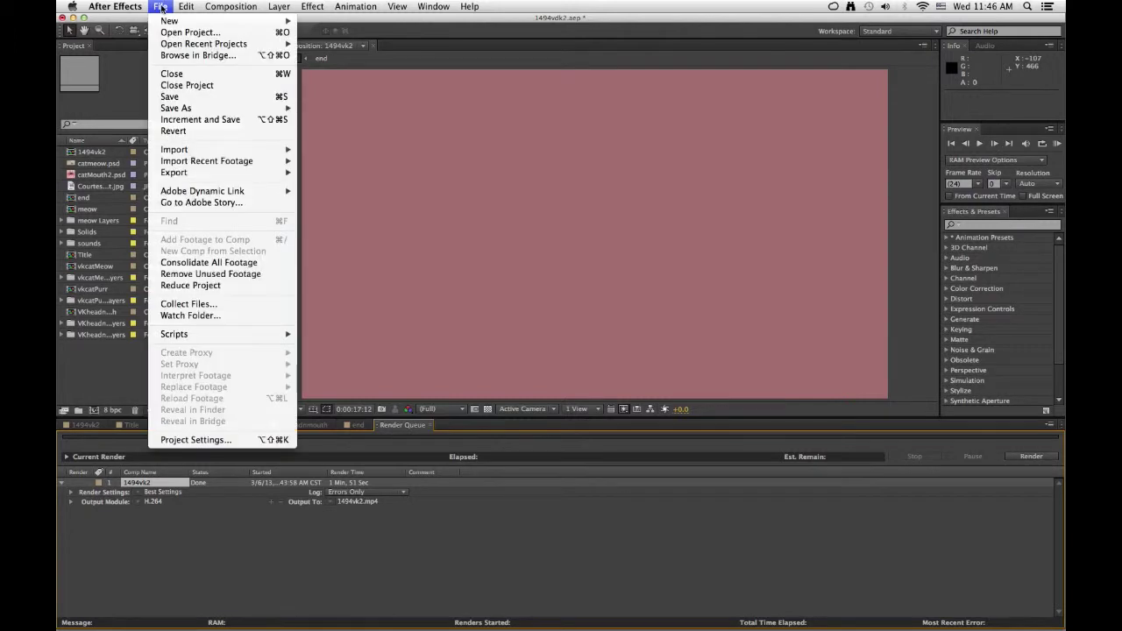
pyautogui.click(175, 96)
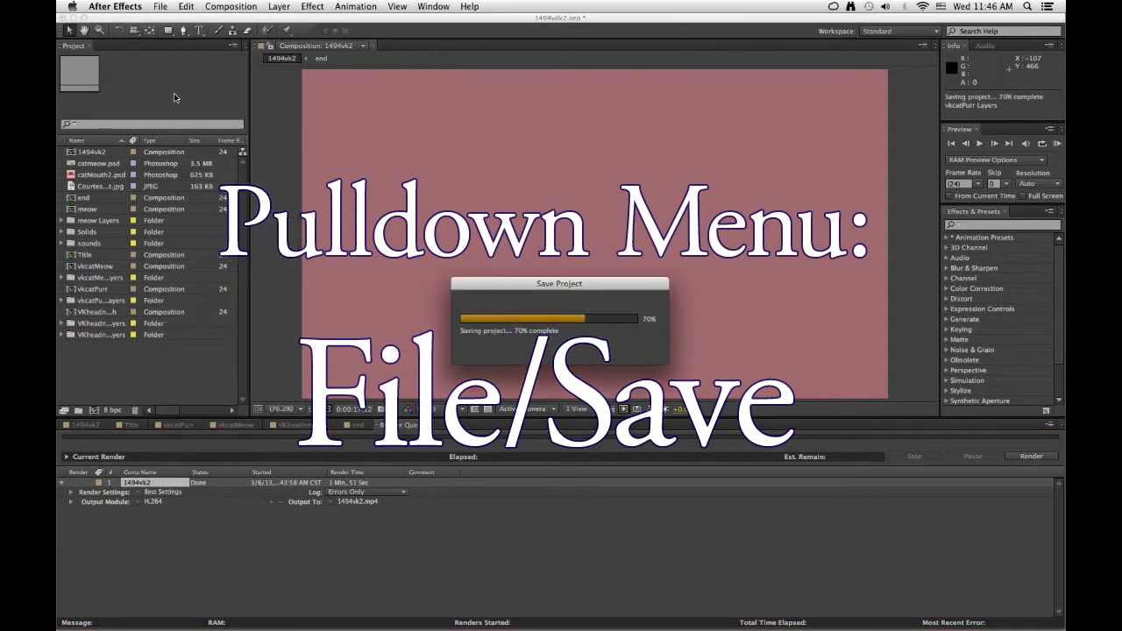
pyautogui.click(121, 7)
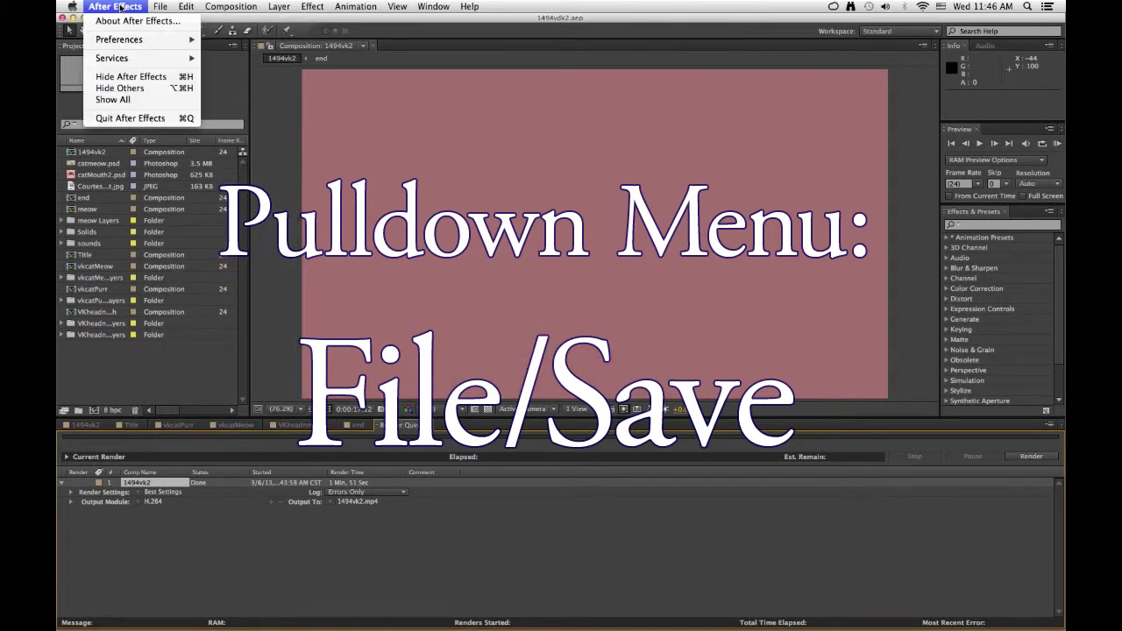
pyautogui.click(161, 119)
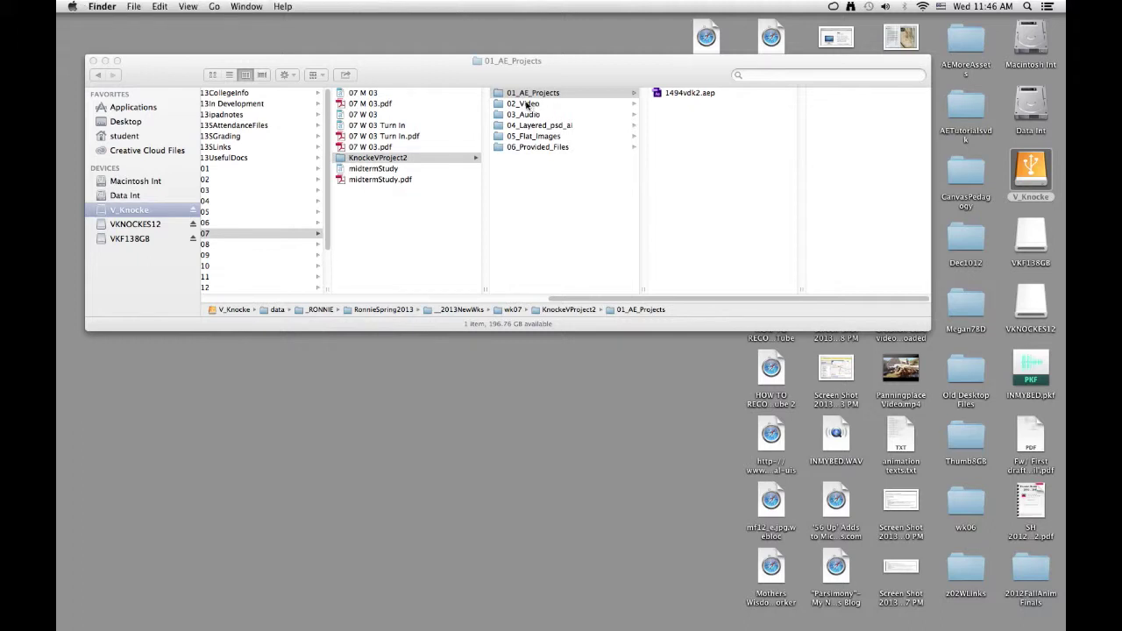
# Step: In Finder, open the project's 02_Video folder and check the details of the rendered 1494vk2.mp4
pyautogui.click(526, 106)
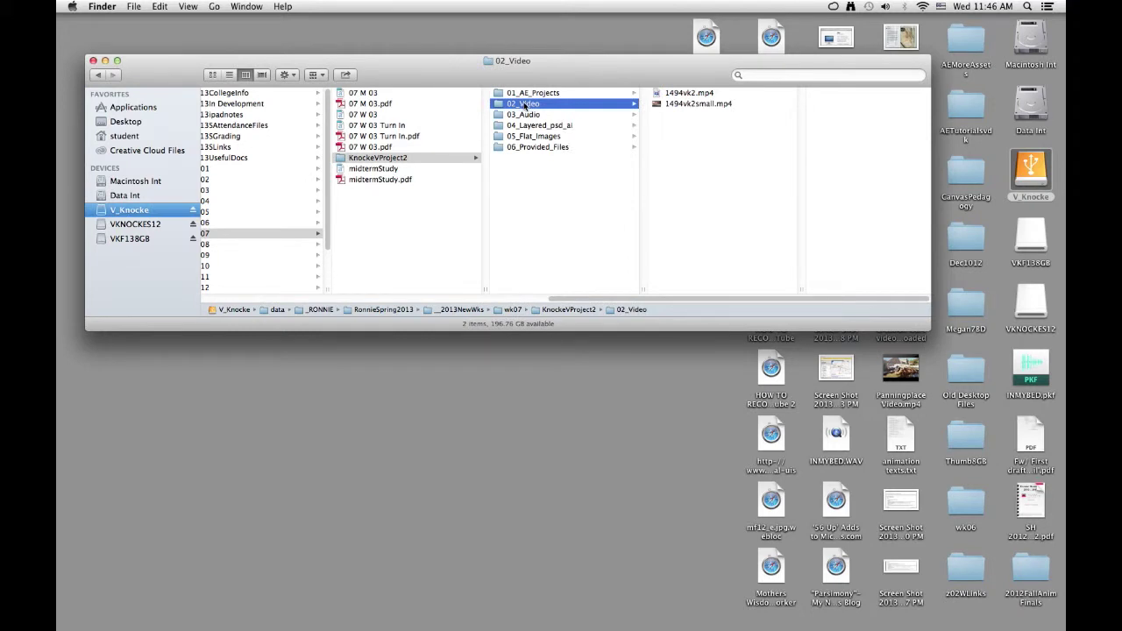
pyautogui.click(687, 93)
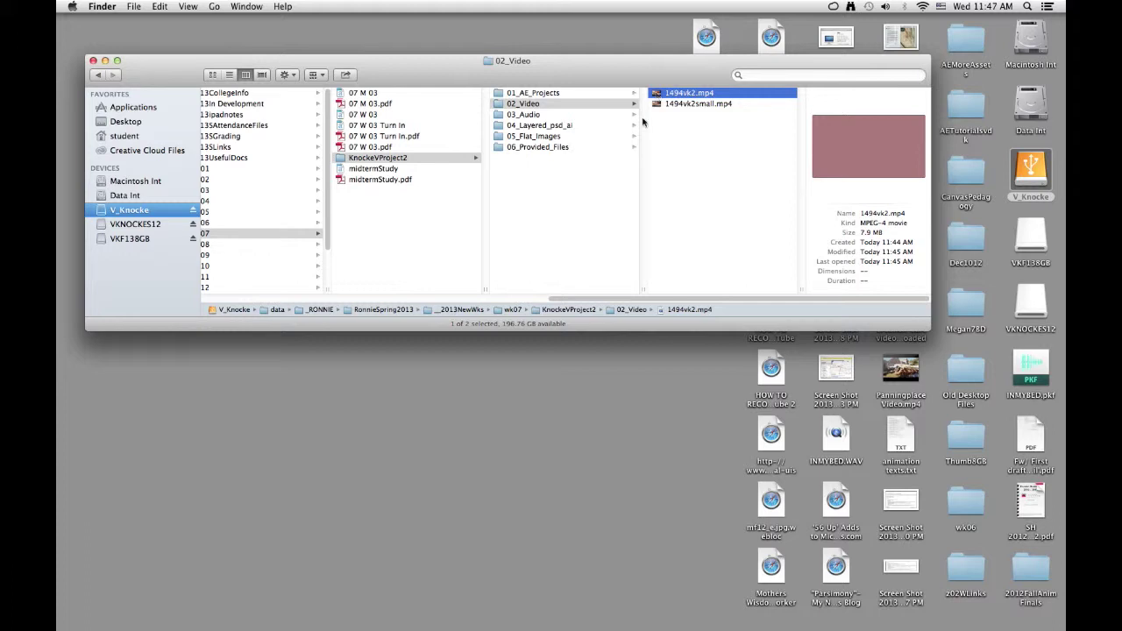
# Step: Create a new desktop folder named with the student's surname and first initial followed by _Project2
pyautogui.click(463, 436)
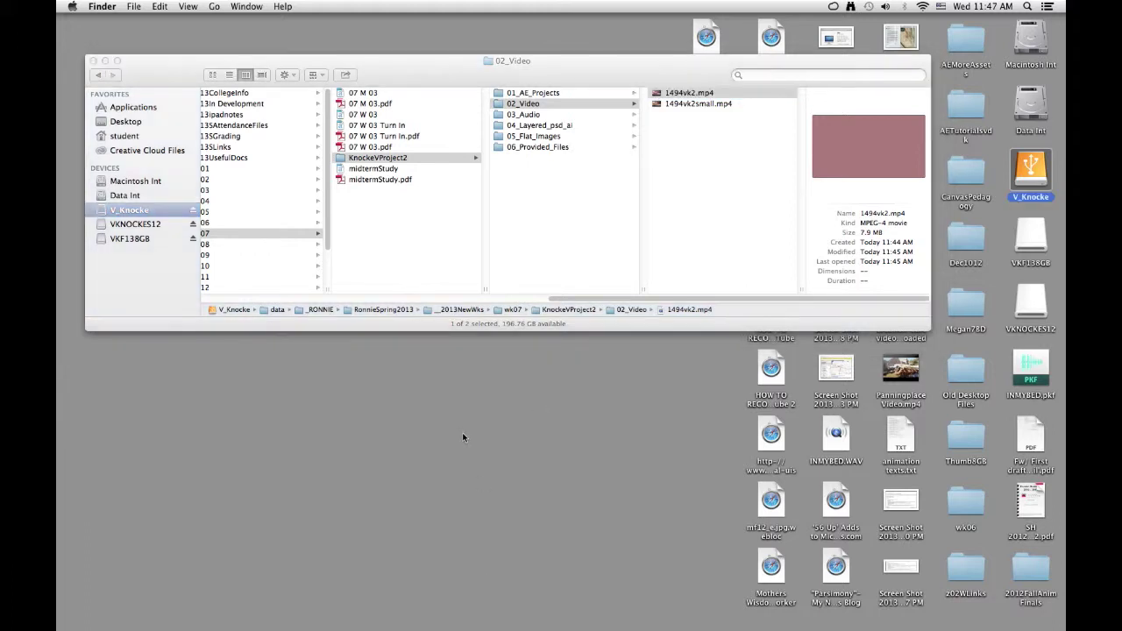
pyautogui.rightClick(463, 433)
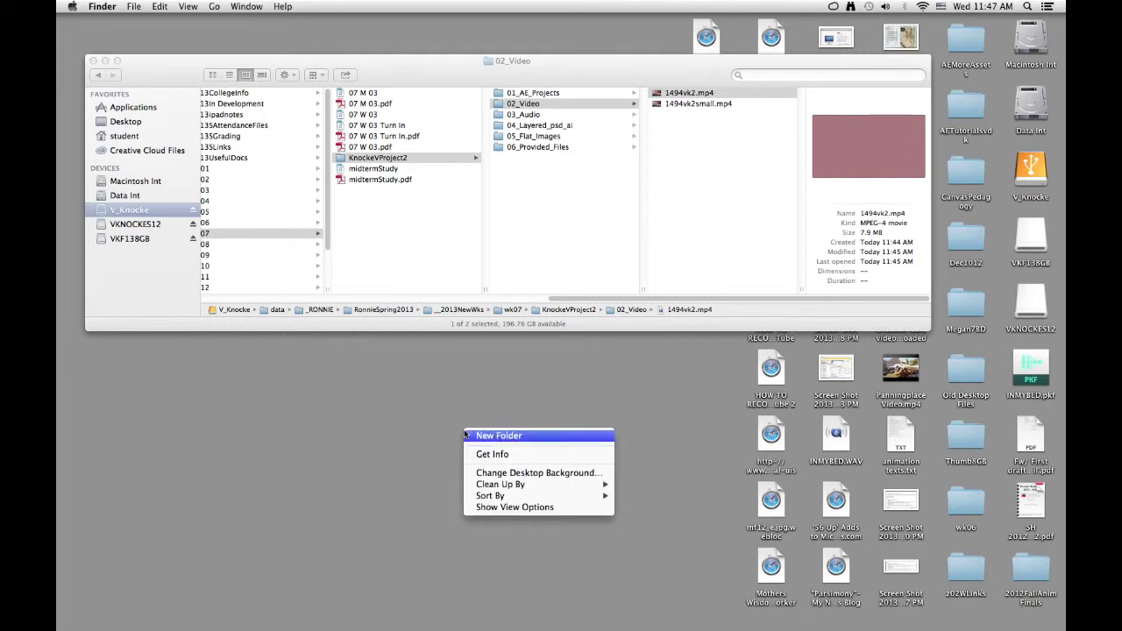
pyautogui.click(495, 436)
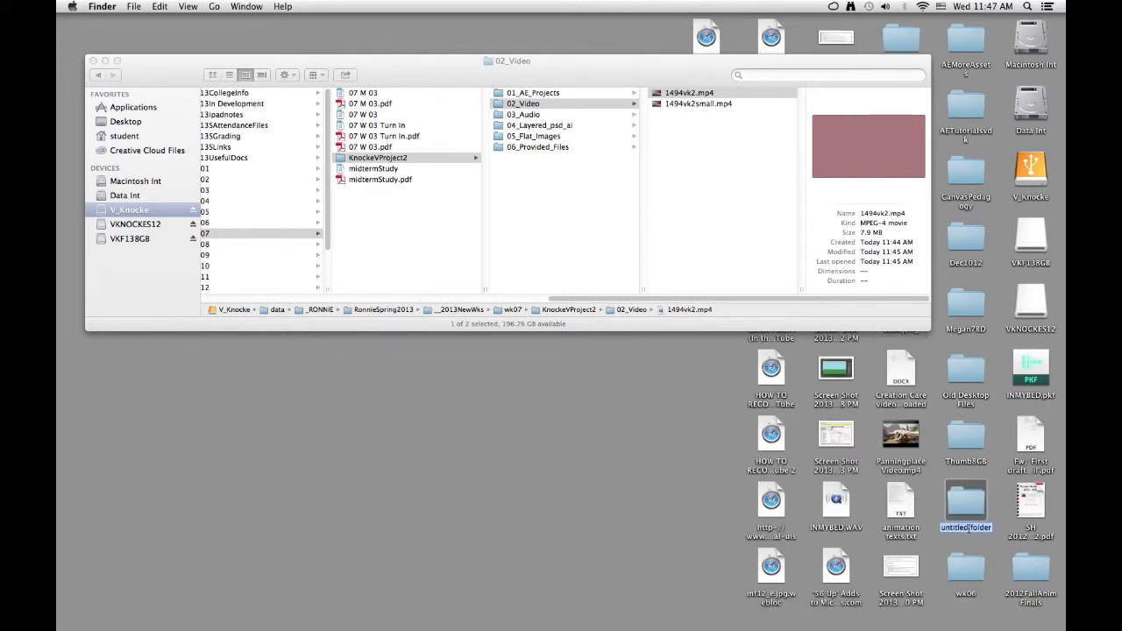
pyautogui.tripleClick(969, 527)
pyautogui.write('KnockeV_')
pyautogui.write('Project2')
pyautogui.press('Return')
# Step: Open the new _Project2 folder in its own window and place it below the 02_Video window
pyautogui.moveTo(966, 306); pyautogui.dragTo(229, 385)
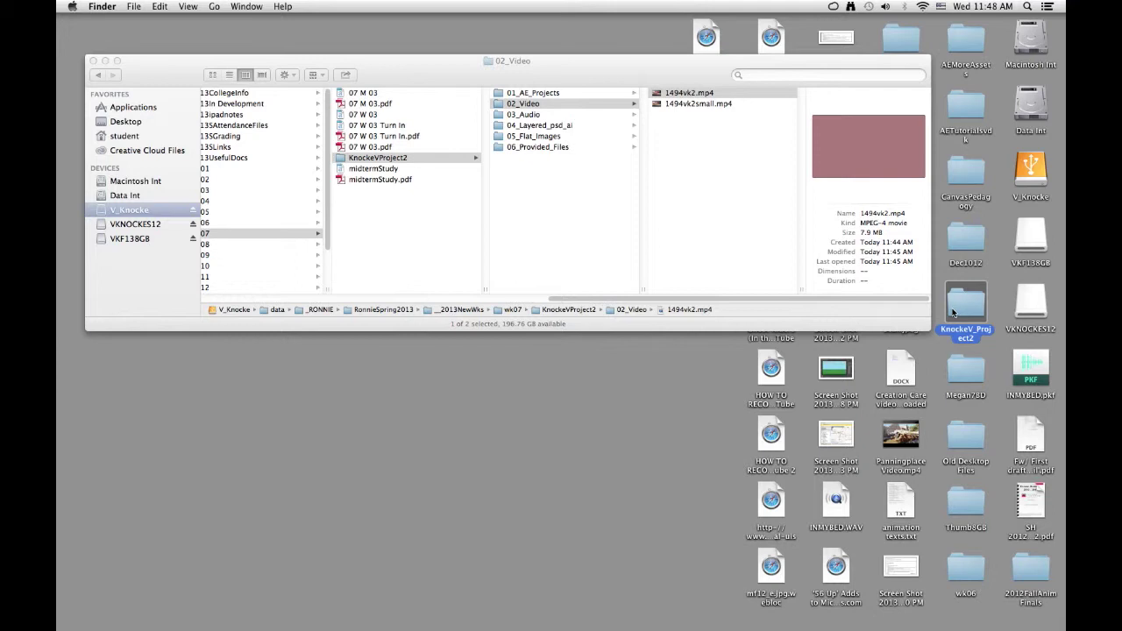
pyautogui.doubleClick(956, 308)
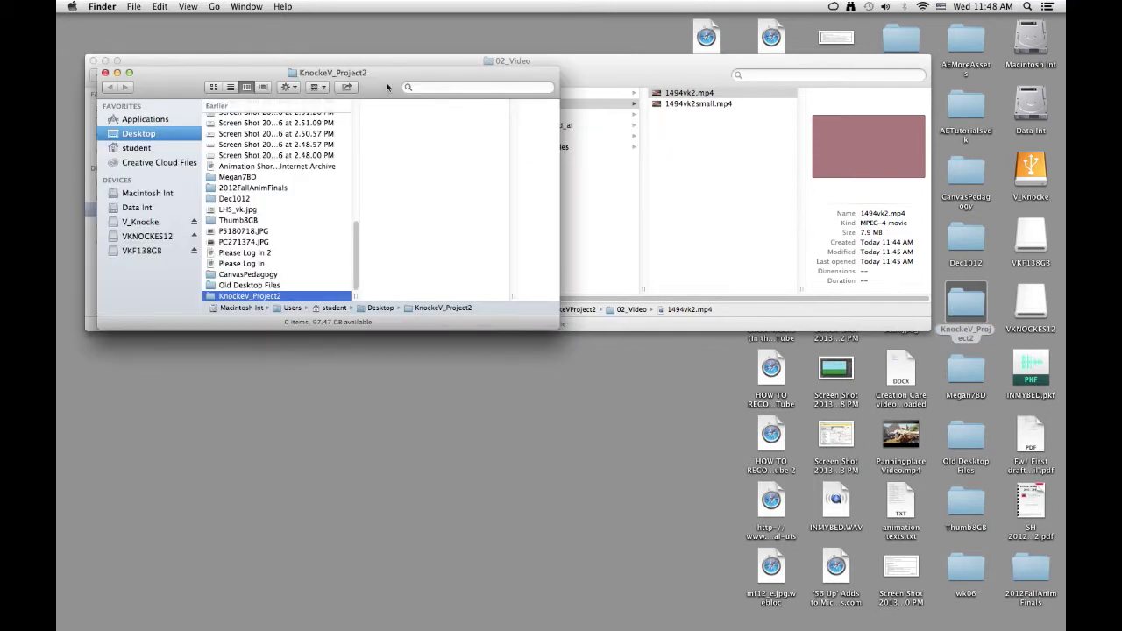
pyautogui.moveTo(157, 80); pyautogui.dragTo(275, 384)
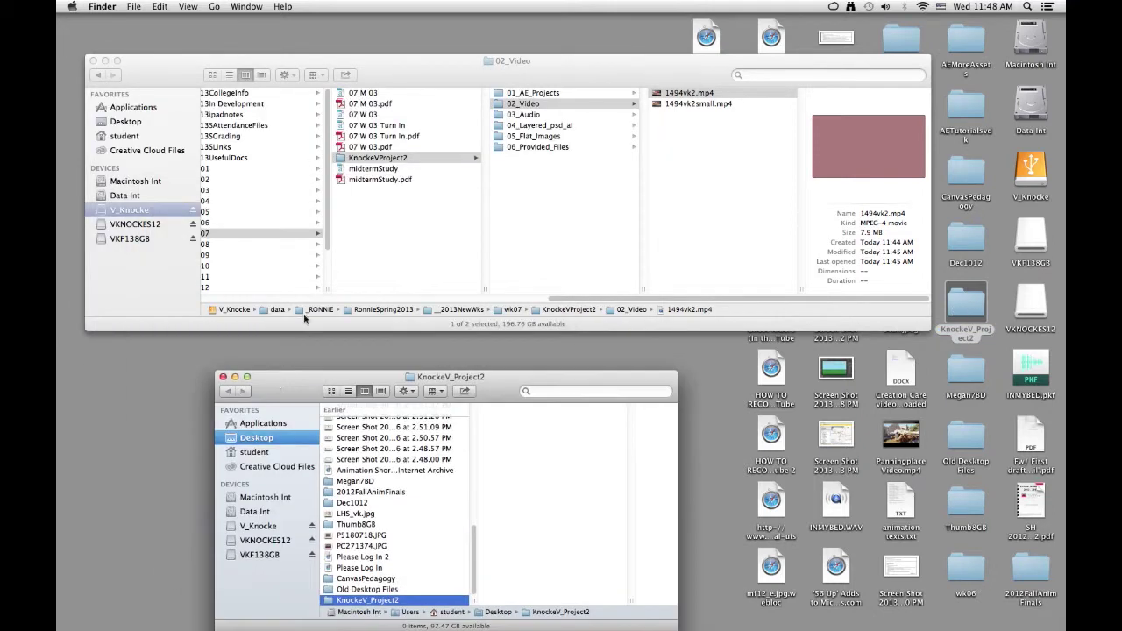
# Step: Copy 1494vk2.mp4 from the 02_Video folder into the new desktop _Project2 folder
pyautogui.rightClick(656, 94)
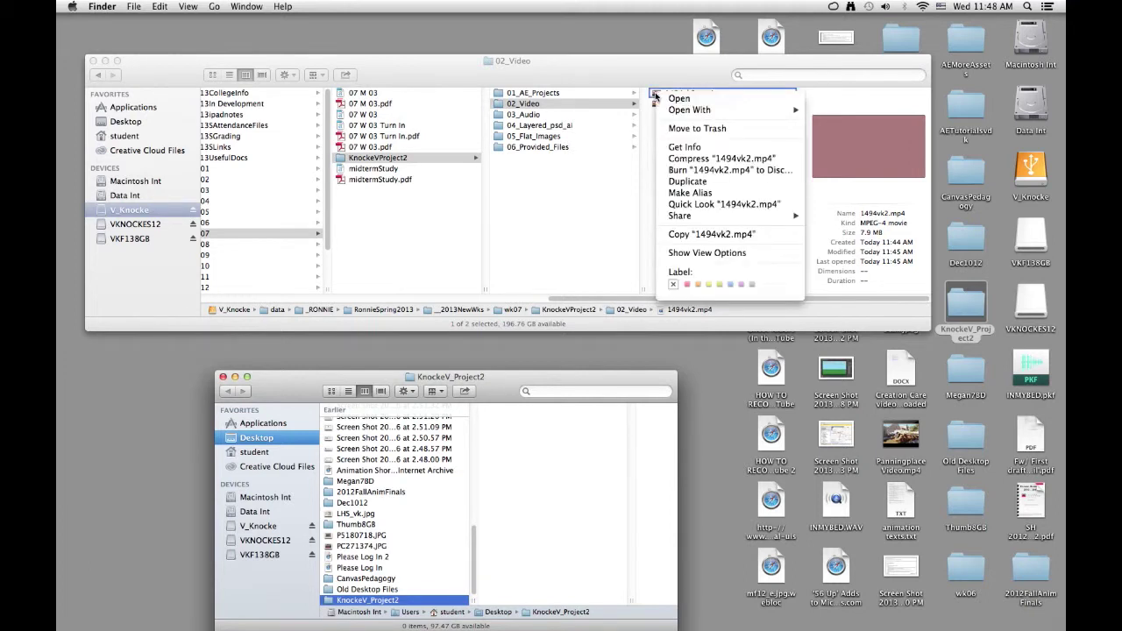
pyautogui.click(698, 236)
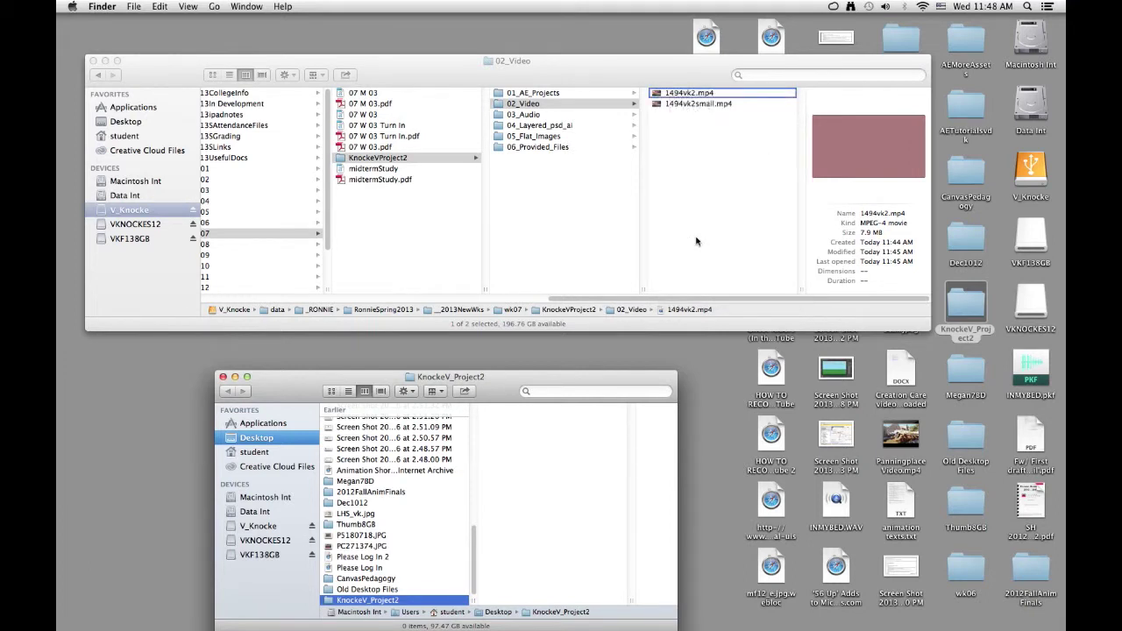
pyautogui.rightClick(548, 465)
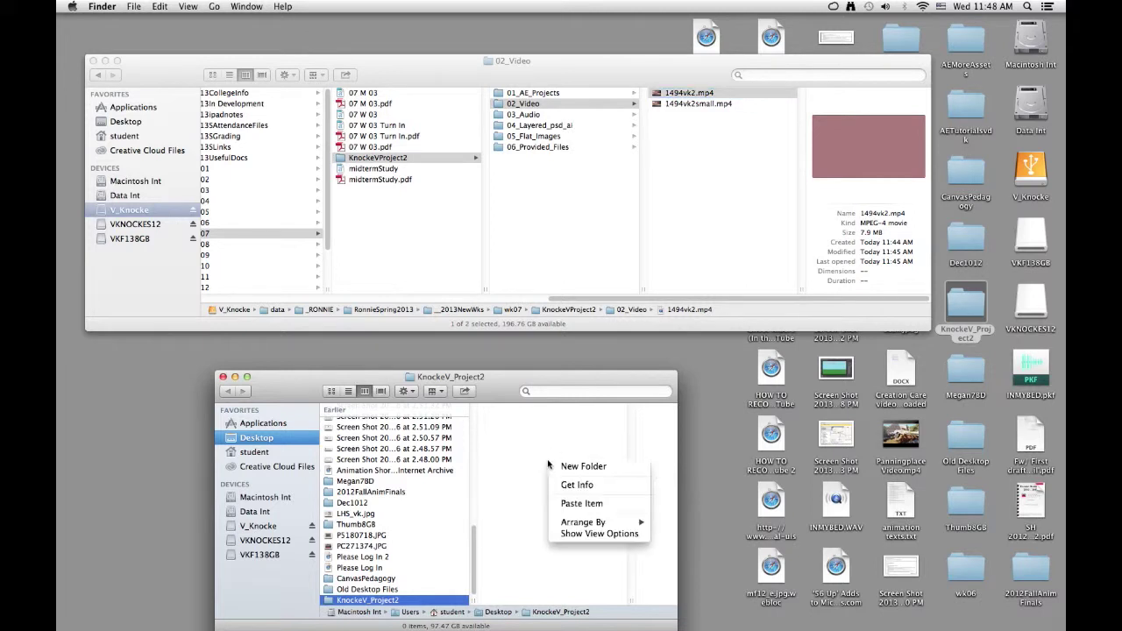
pyautogui.click(581, 504)
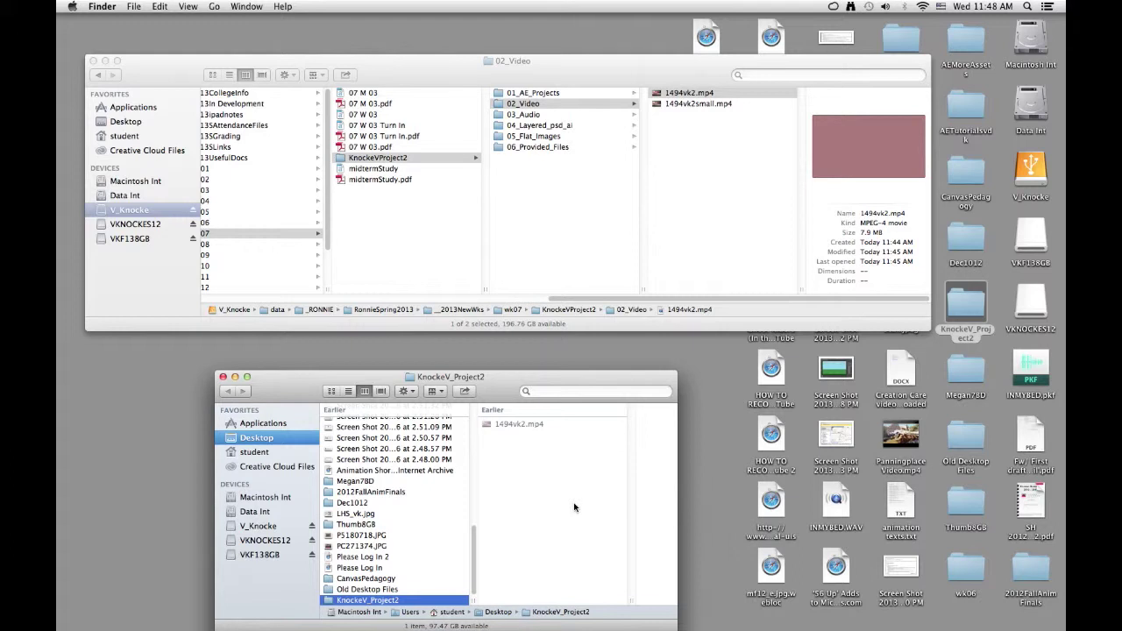
# Step: Copy vkcatMeow.psd, vkcatPurr.psd and VKheadnmouth.ai from 04_Layered_psd_ai into the desktop _Project2 folder
pyautogui.click(538, 127)
pyautogui.click(538, 125)
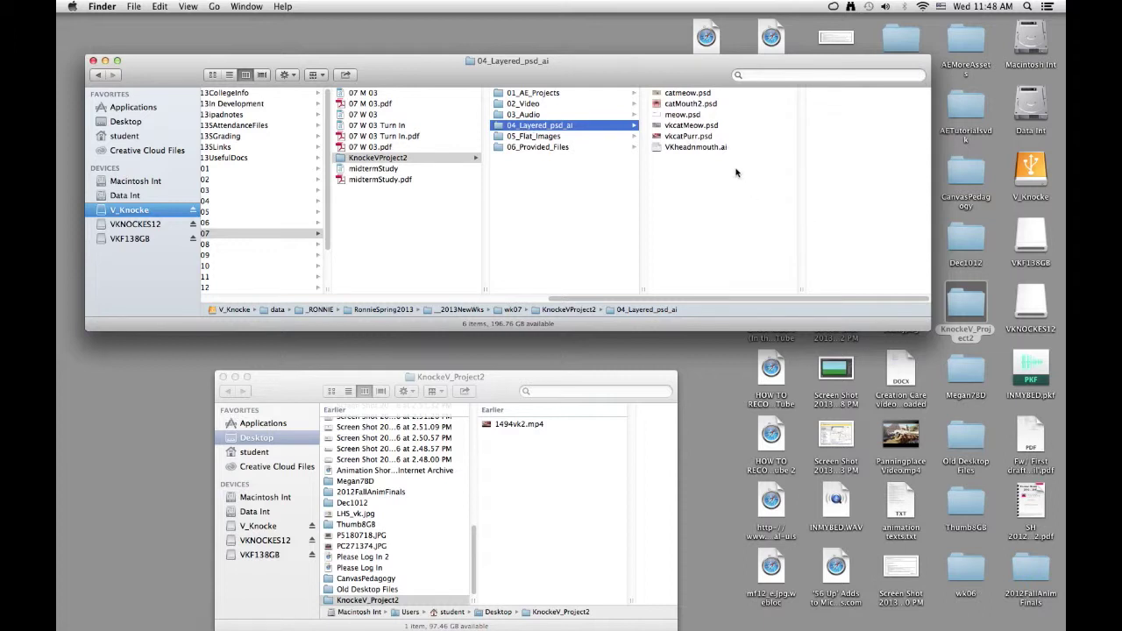
pyautogui.moveTo(736, 172); pyautogui.dragTo(691, 129)
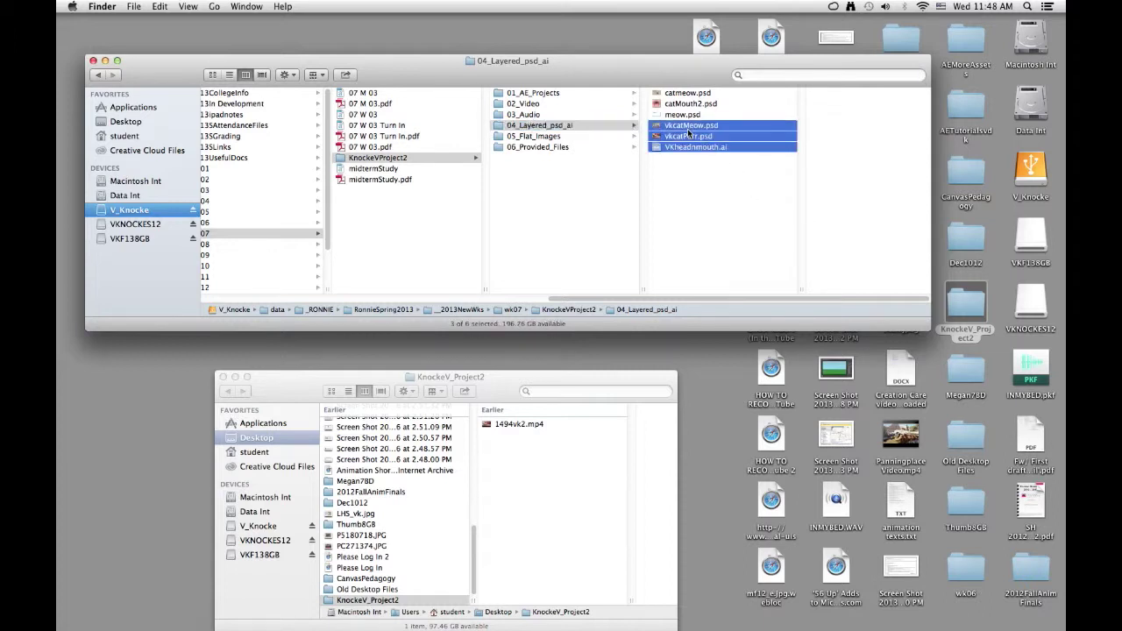
pyautogui.rightClick(664, 129)
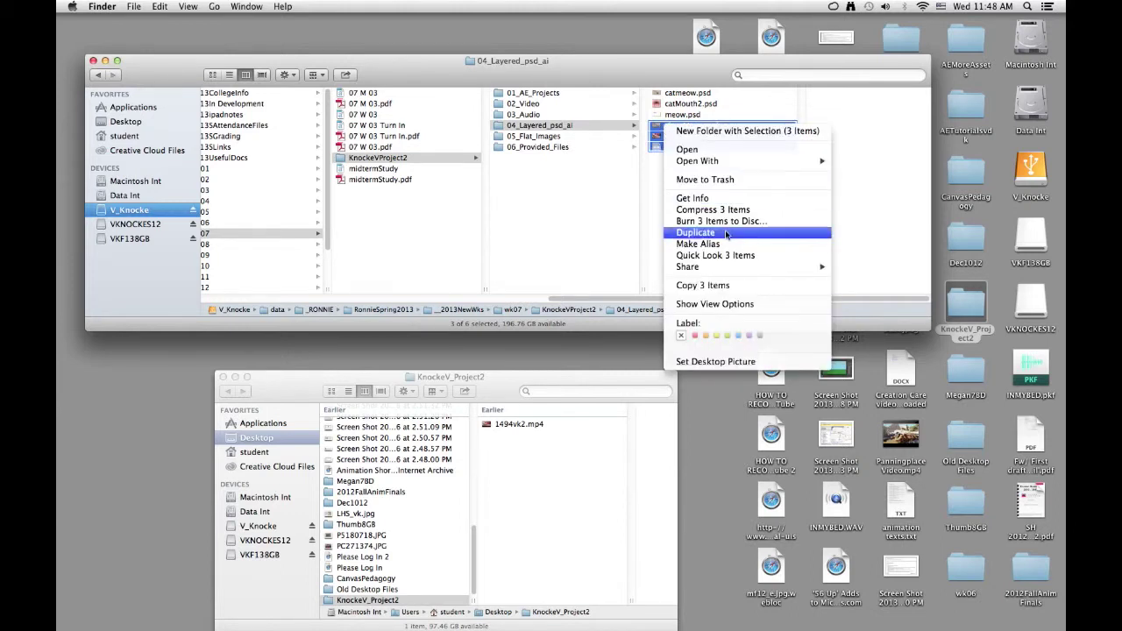
pyautogui.click(723, 286)
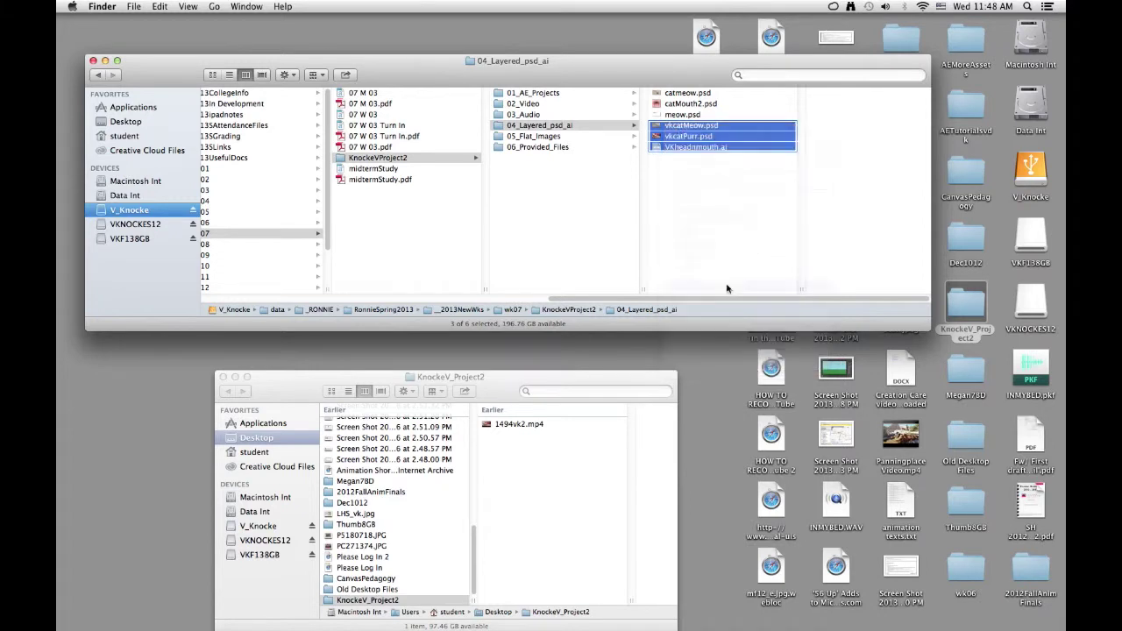
pyautogui.rightClick(511, 476)
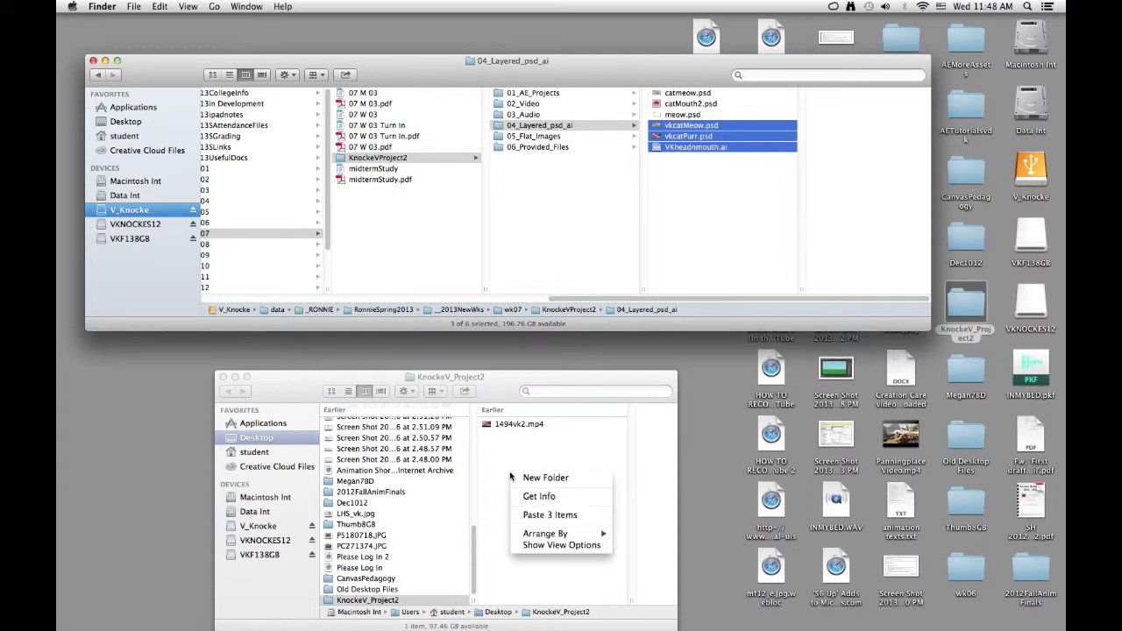
pyautogui.click(541, 516)
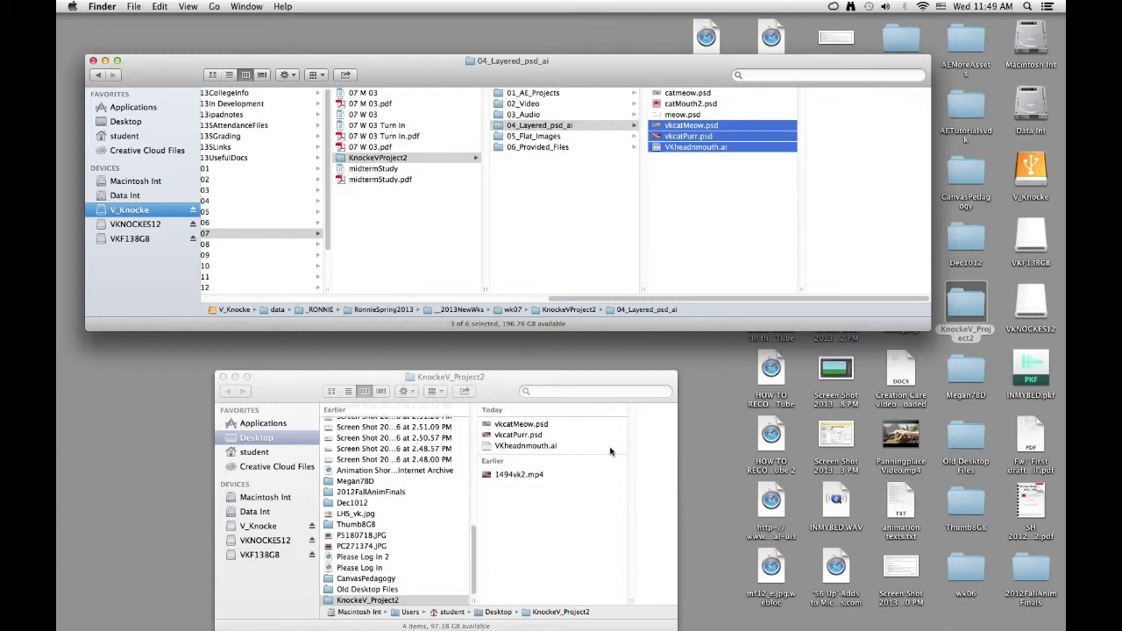
# Step: Preview catmeow.psd in the source folder and the copied vkcatMeow.psd, vkcatPurr.psd and VKheadnmouth.ai in the _Project2 folder
pyautogui.click(693, 93)
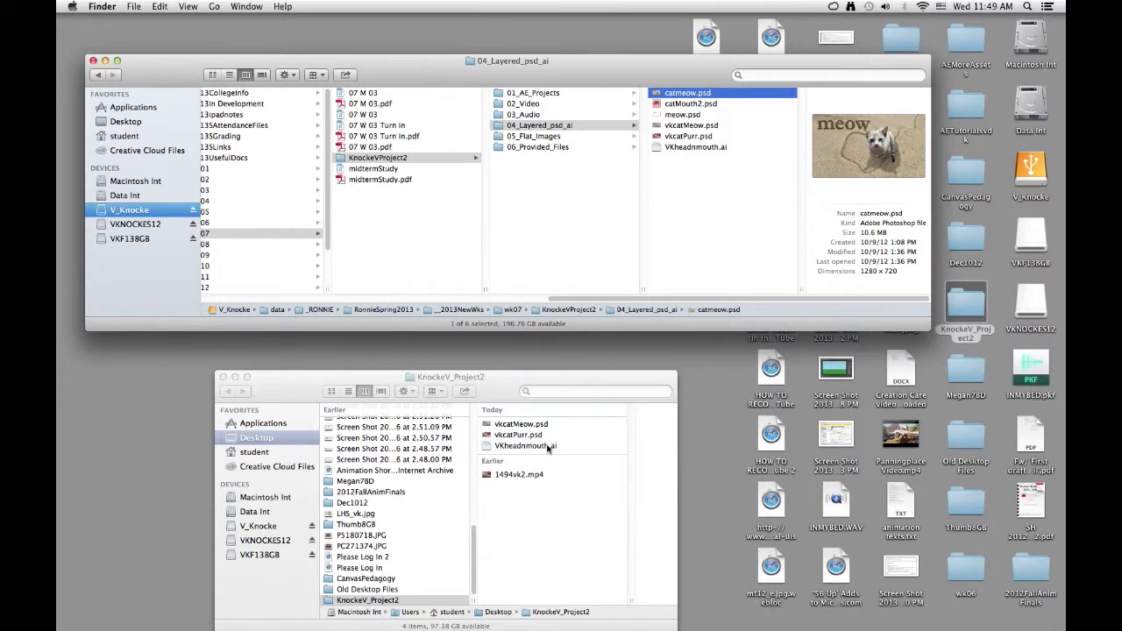
pyautogui.click(515, 428)
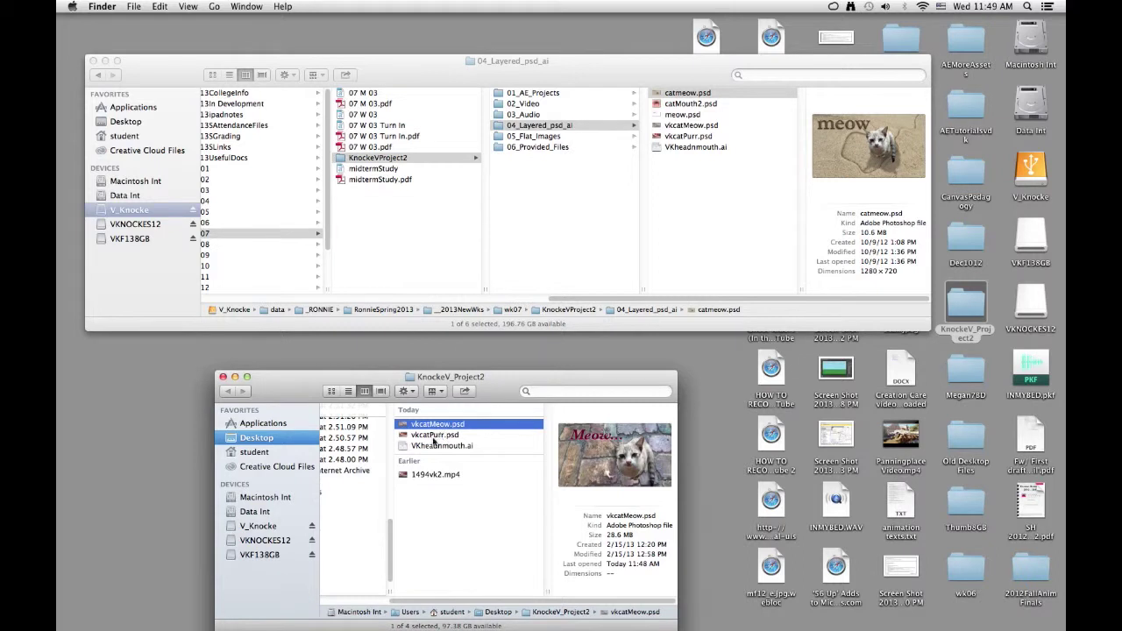
pyautogui.click(434, 435)
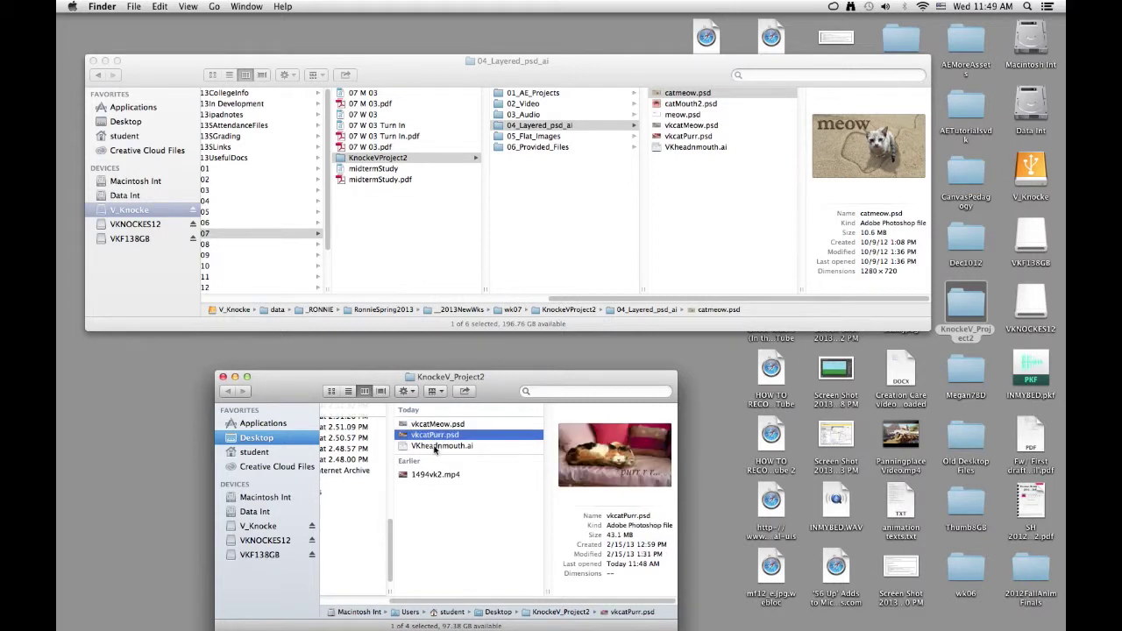
pyautogui.click(435, 448)
pyautogui.click(441, 499)
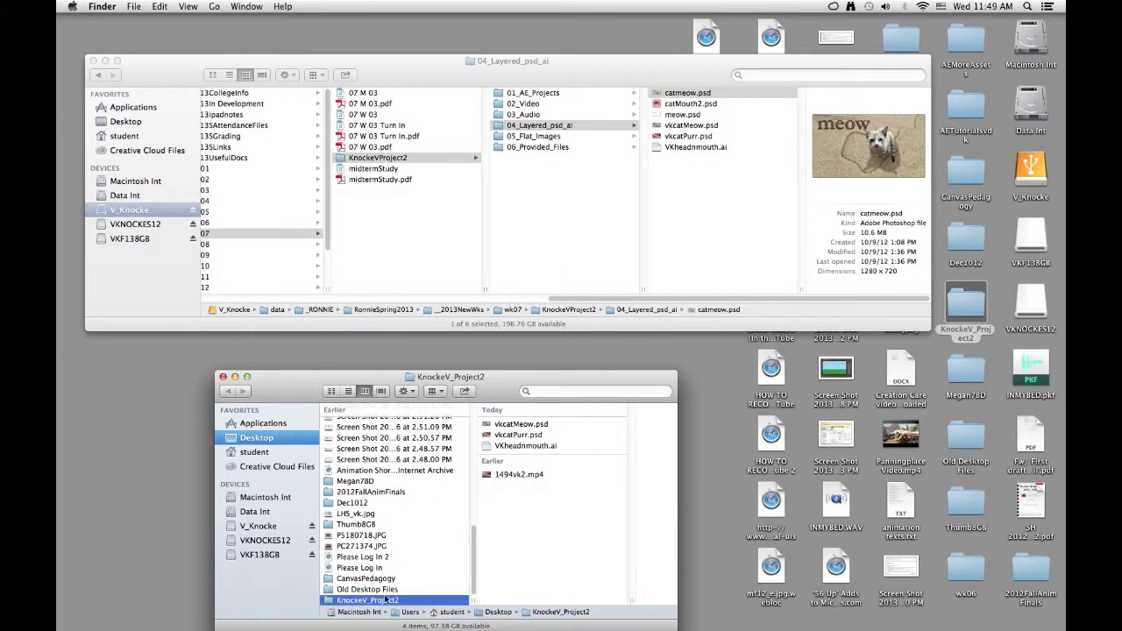
pyautogui.moveTo(312, 389); pyautogui.dragTo(185, 352)
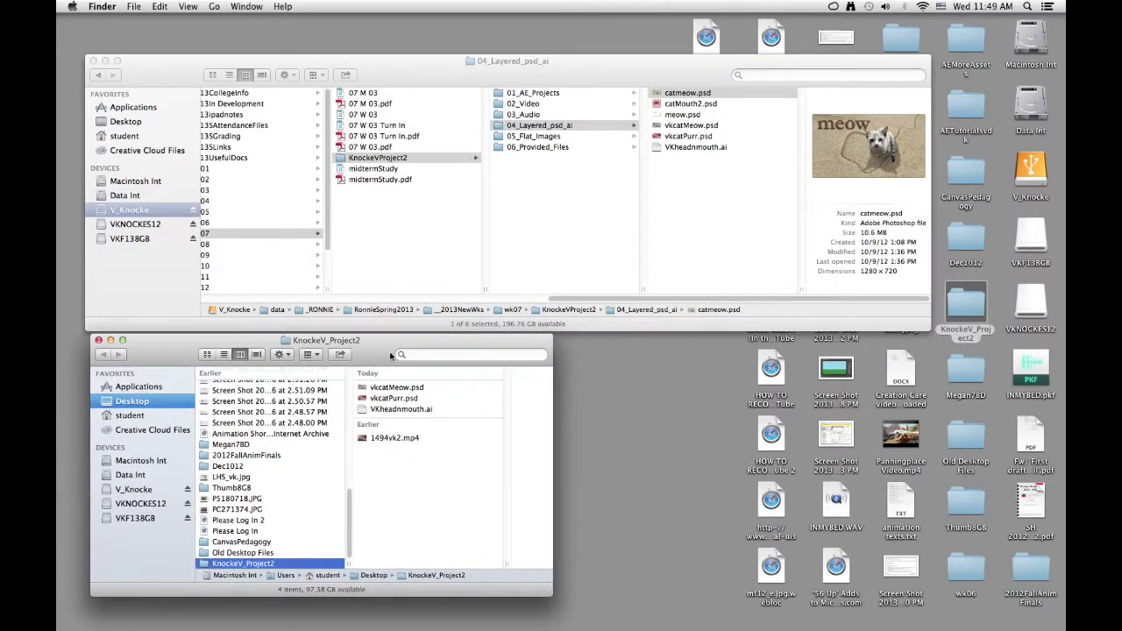
pyautogui.moveTo(669, 625)
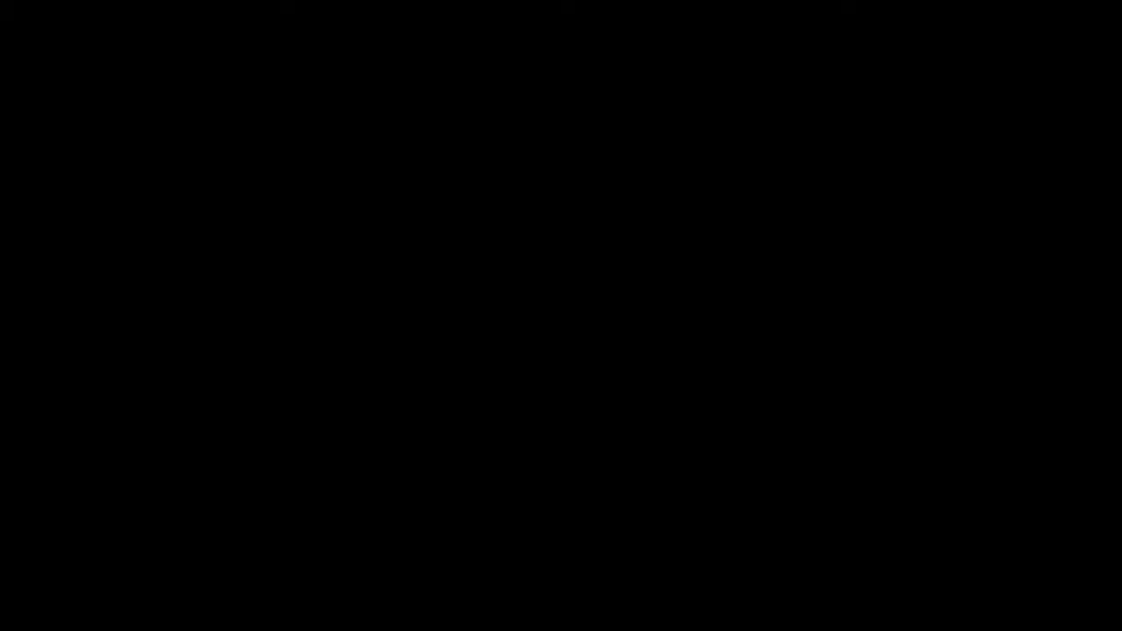